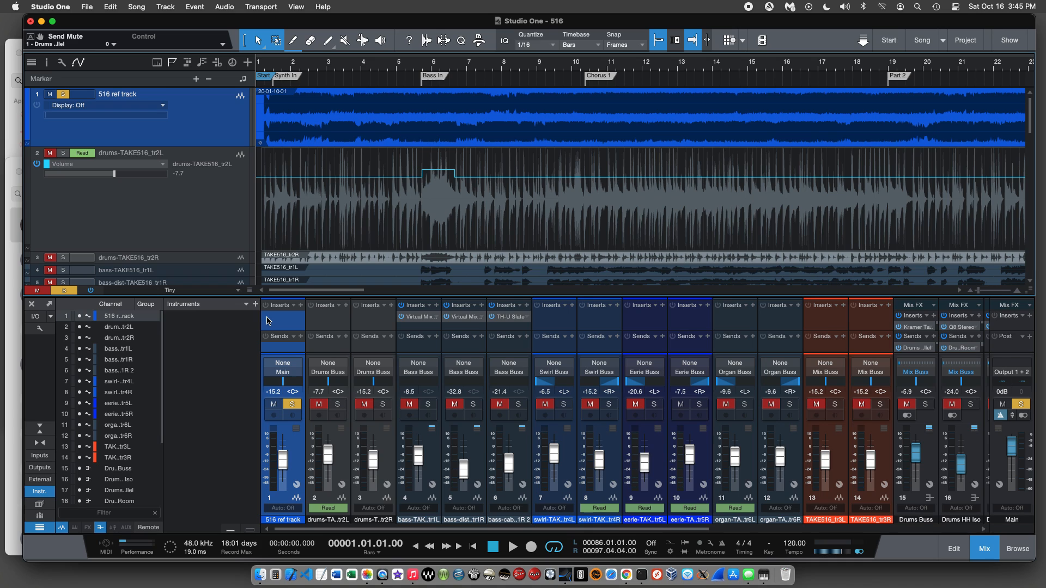
# Play the soloed 516 ref track from the start of the song, stopping and replaying it once.
pyautogui.press('space')
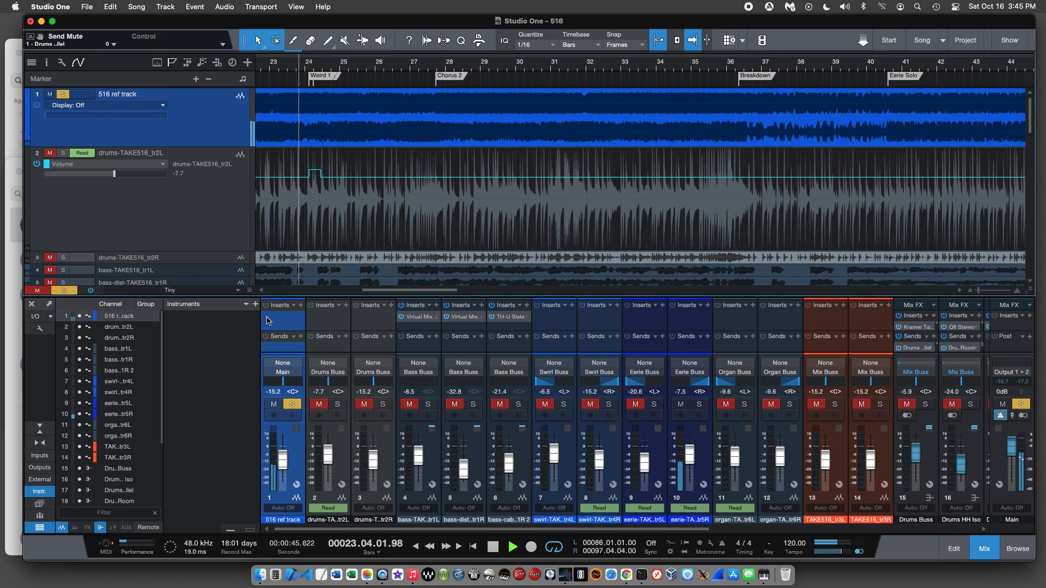
pyautogui.press('space')
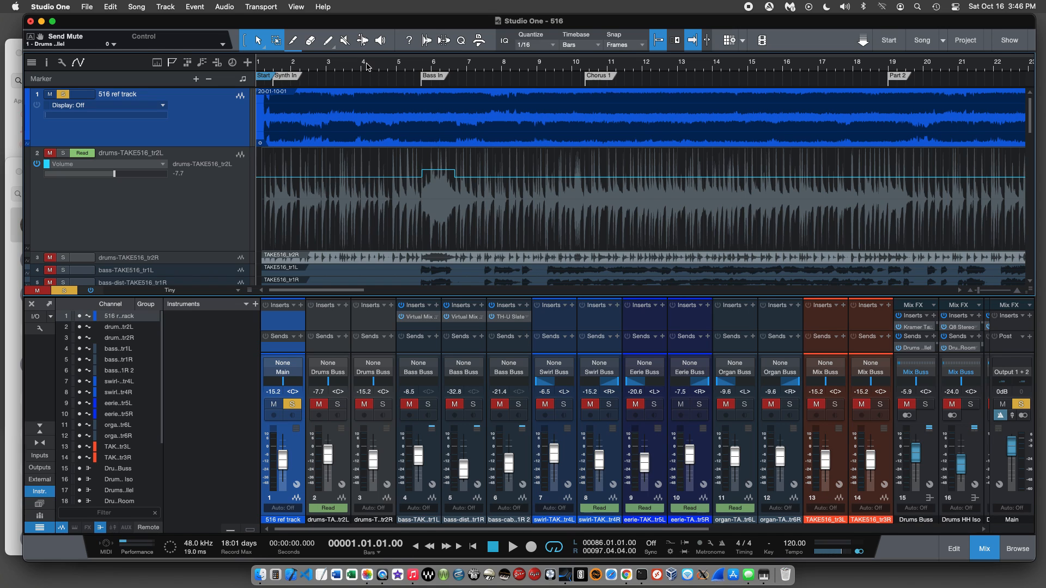
pyautogui.press('space')
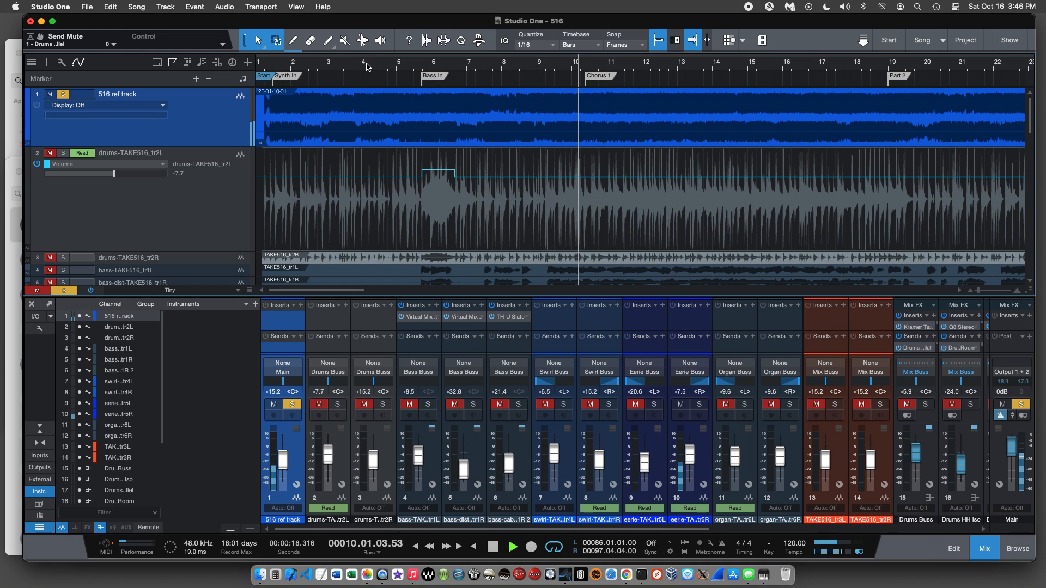
pyautogui.press('space')
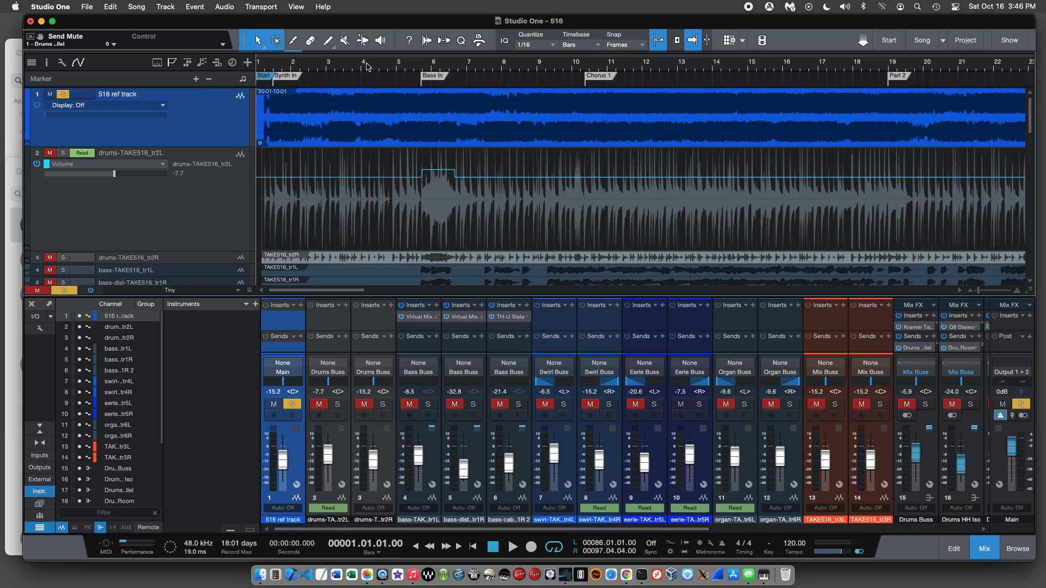
# Place the playhead at the Chorus 1 marker and audition the 516 ref track from there twice.
pyautogui.scroll(-5, 163, 143)
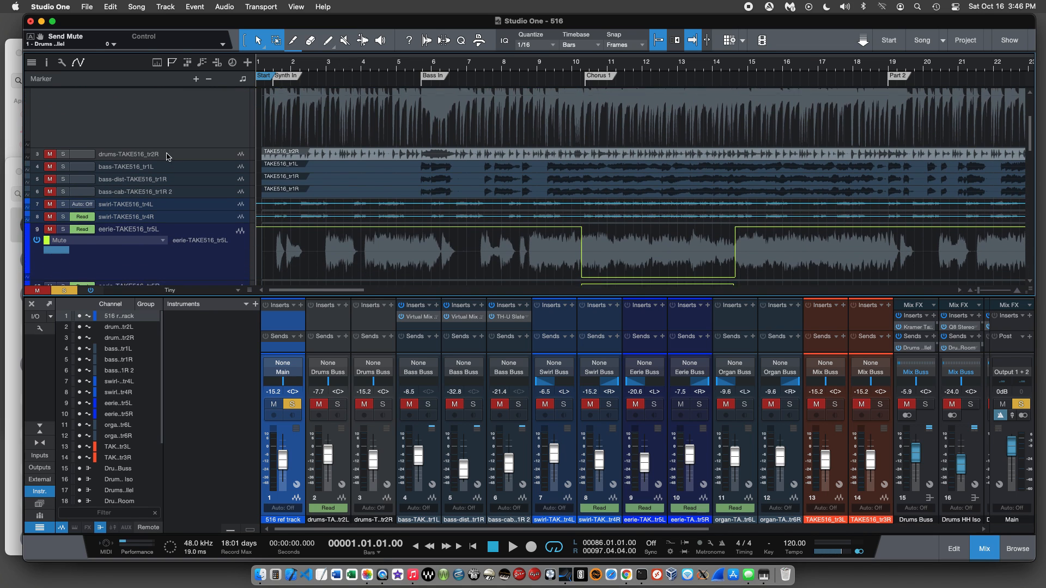
pyautogui.scroll(-4, 173, 227)
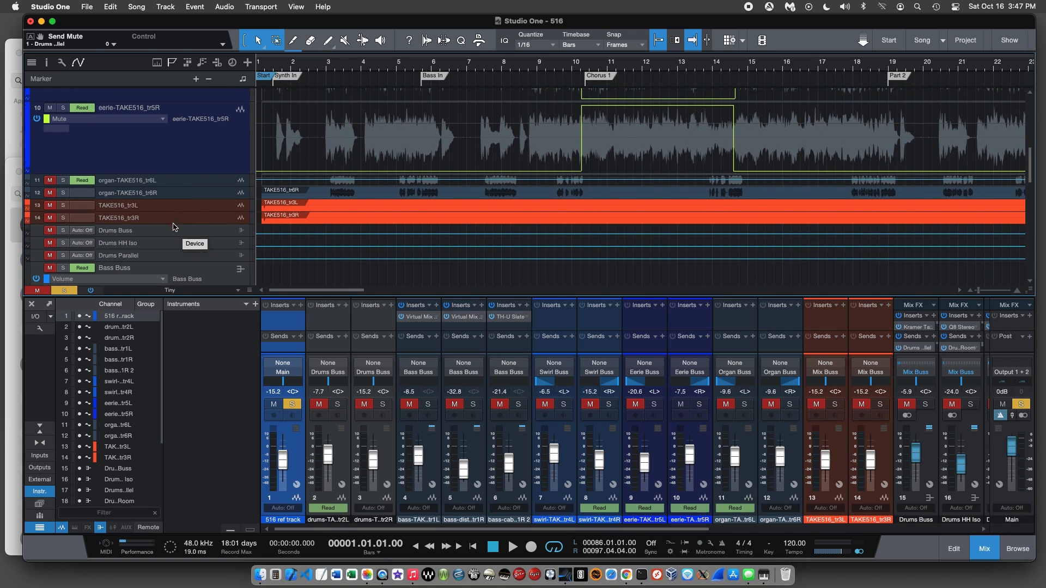
pyautogui.scroll(-2, 145, 158)
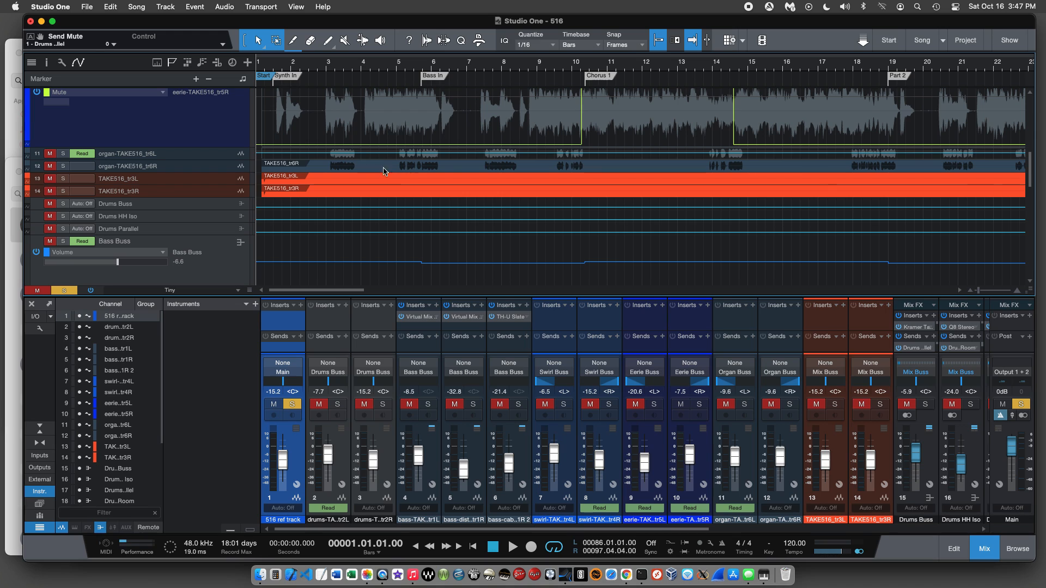
pyautogui.scroll(10, 198, 172)
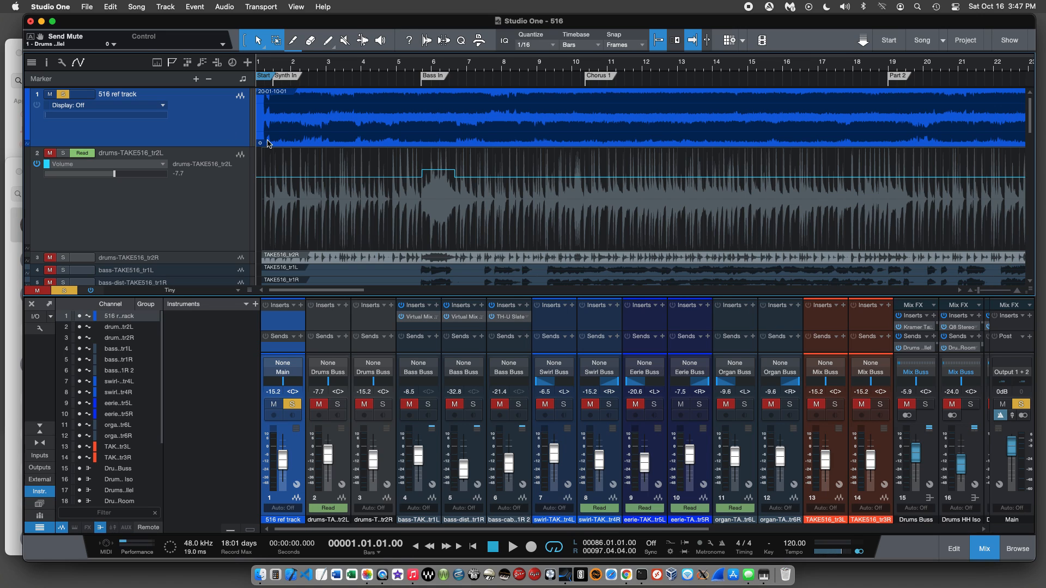
pyautogui.click(586, 66)
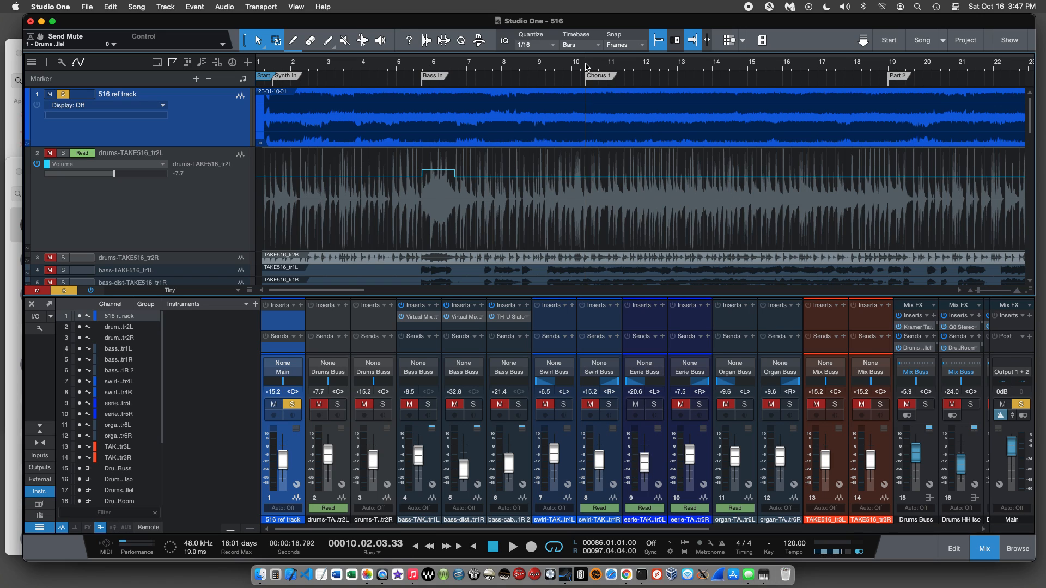
pyautogui.click(585, 66)
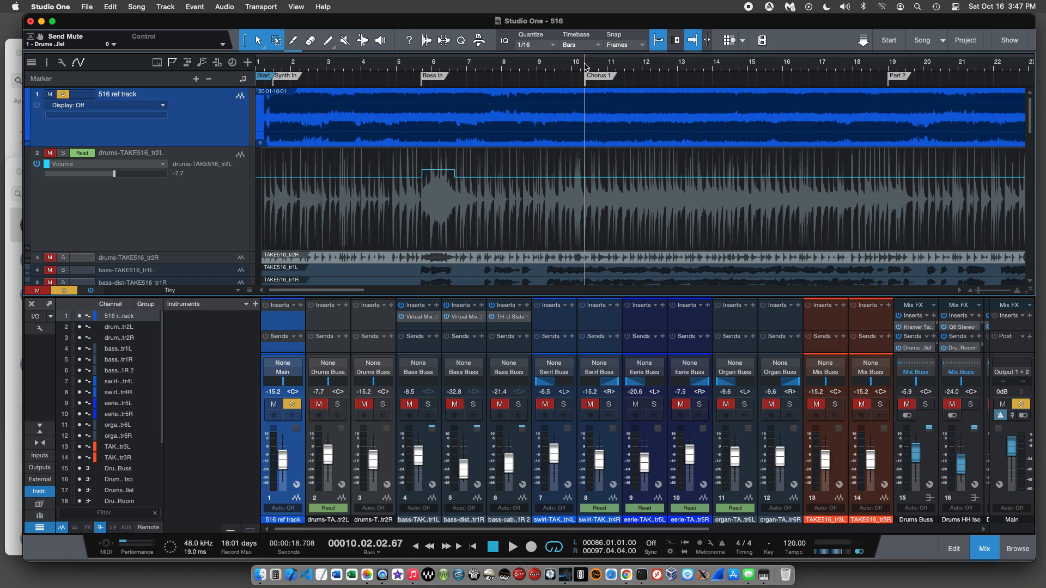
pyautogui.press('space')
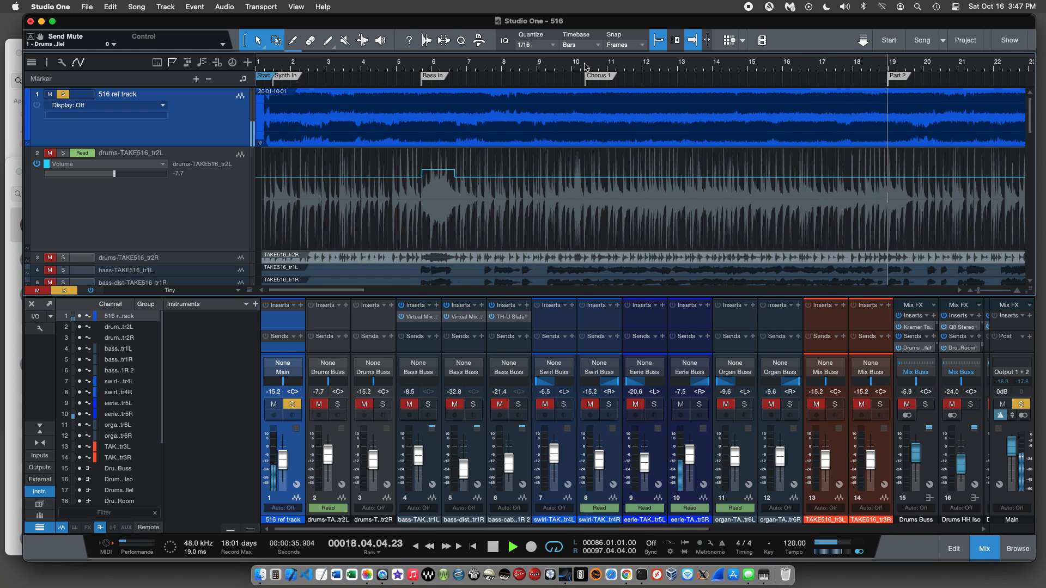
pyautogui.press('space')
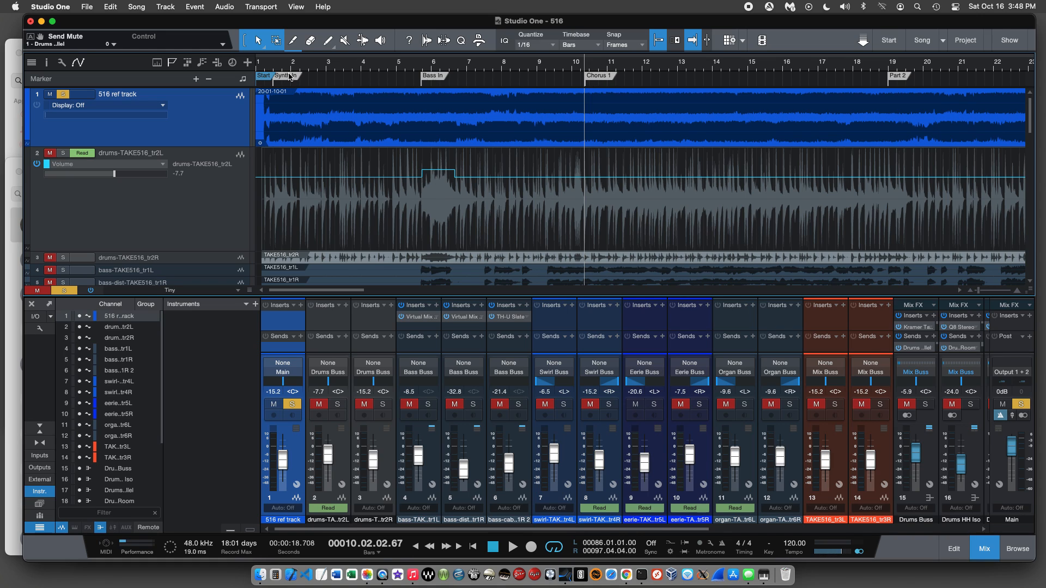
pyautogui.hscroll(1, 291, 77)
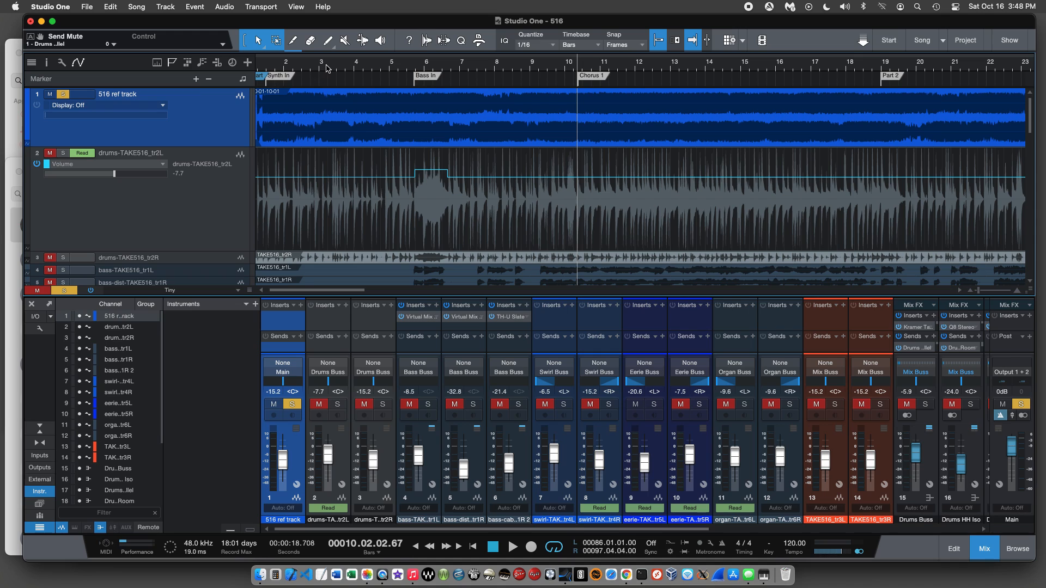
pyautogui.hscroll(-1, 326, 68)
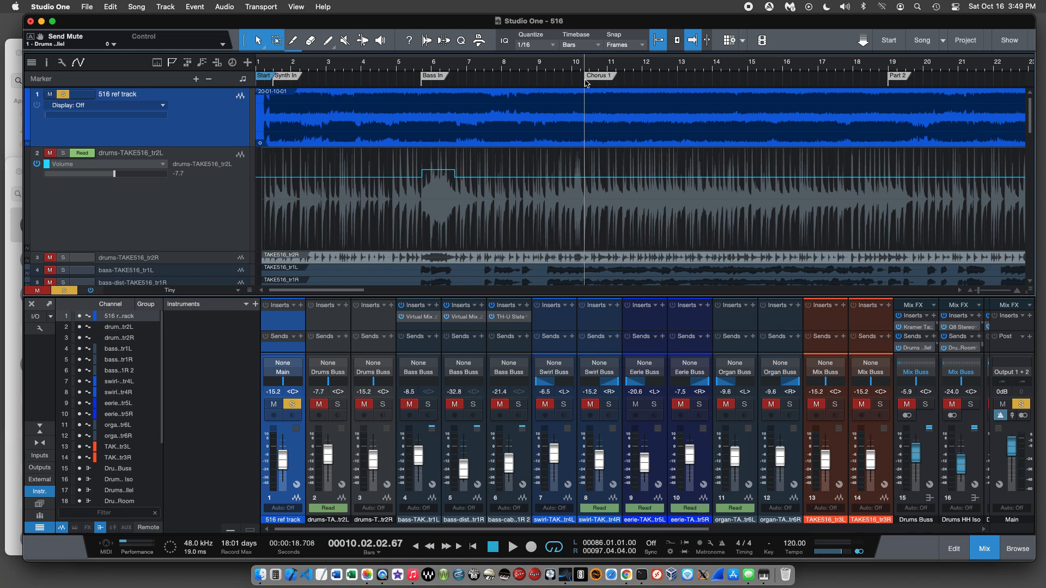
pyautogui.press('space')
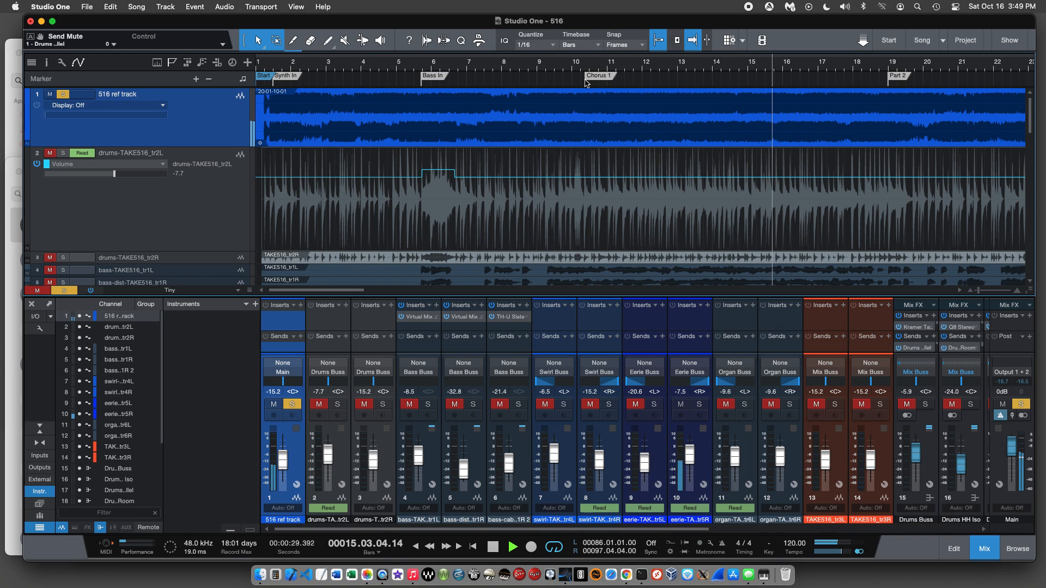
pyautogui.press('space')
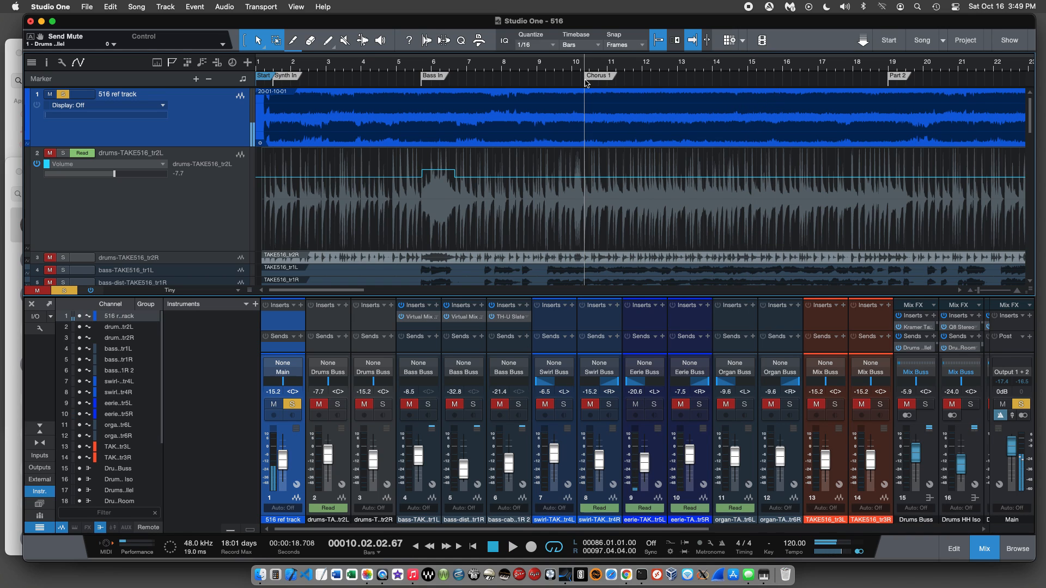
# Place the playhead at bar 15 and listen to the 516 ref track through the end of the chorus.
pyautogui.click(748, 67)
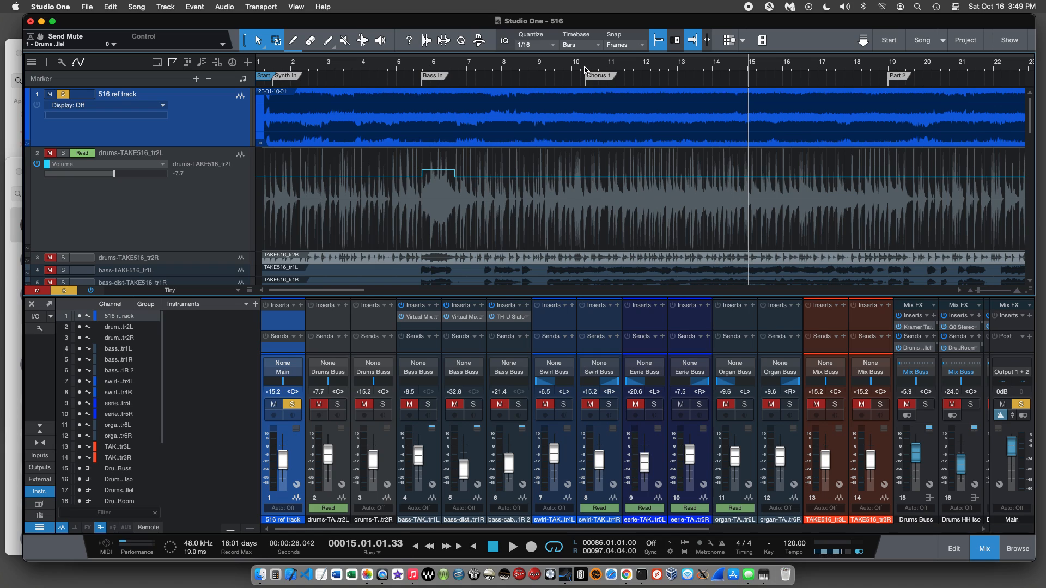
pyautogui.click(748, 64)
pyautogui.press('space')
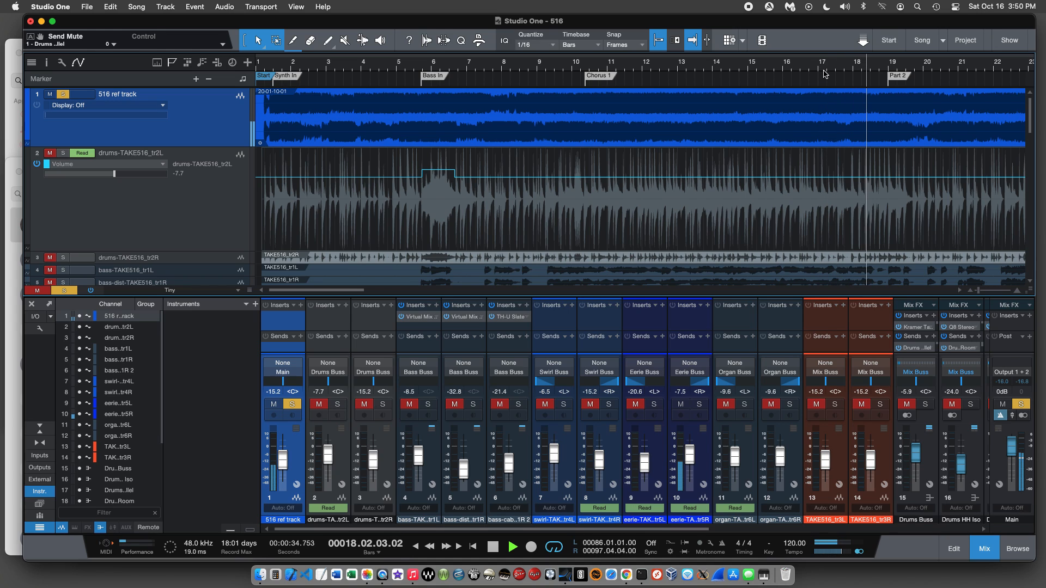
pyautogui.press('space')
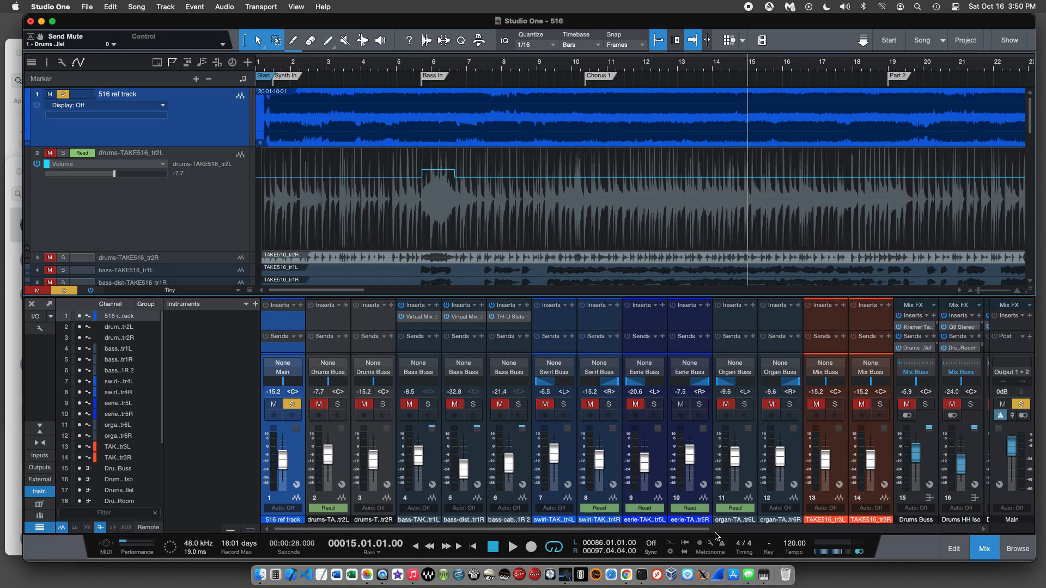
# Unsolo the 516 ref track, solo the Swirl Buss instead, and play it from bar 15.
pyautogui.moveTo(707, 530); pyautogui.dragTo(876, 532)
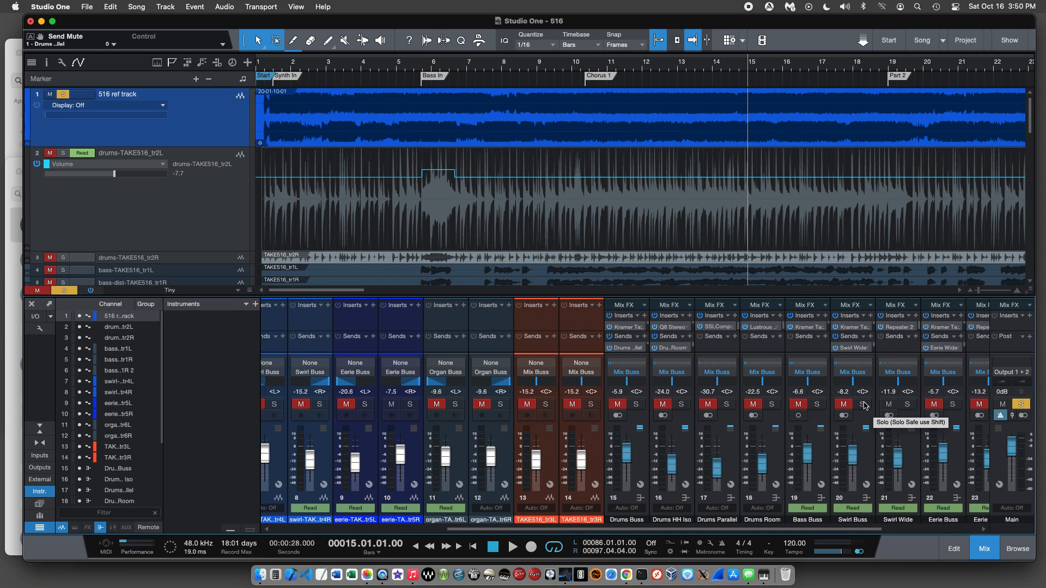
pyautogui.click(62, 95)
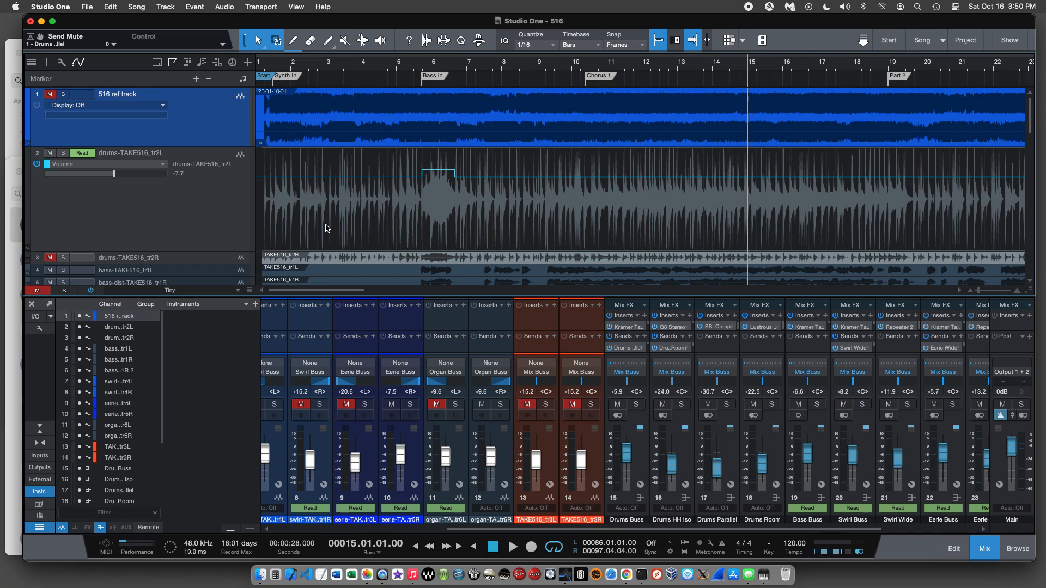
pyautogui.click(862, 405)
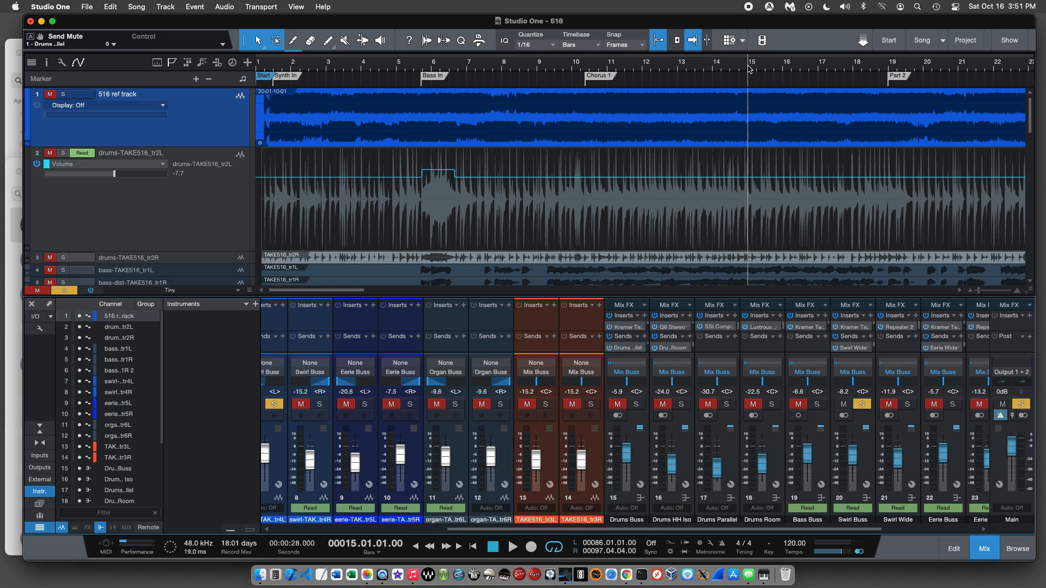
pyautogui.press('space')
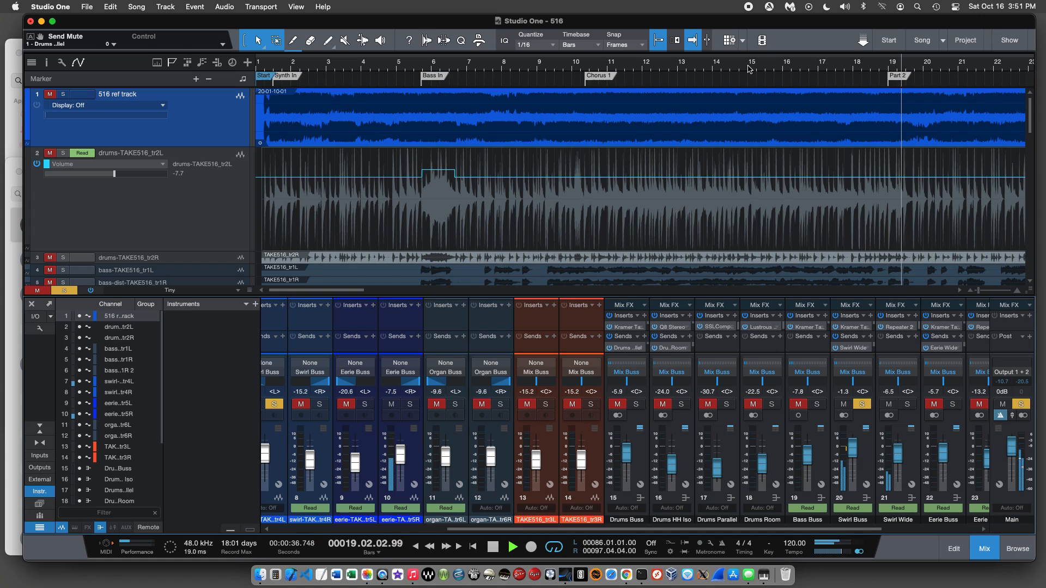
pyautogui.press('space')
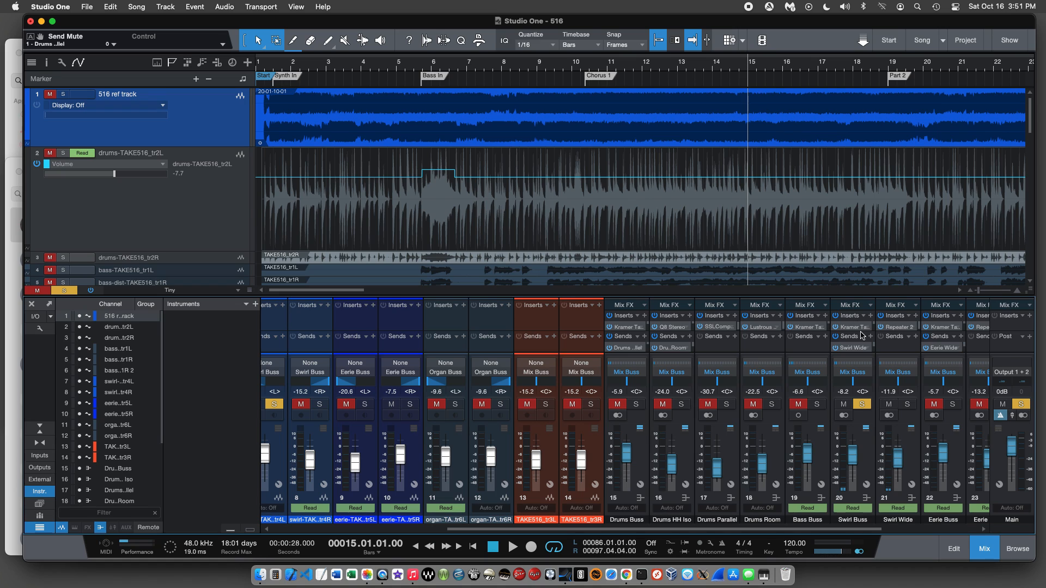
# Examine the Kramer Tape, Virtual Mix Rack and Ozone Imager 2 inserts on the Swirl Buss.
pyautogui.moveTo(742, 533); pyautogui.dragTo(566, 536)
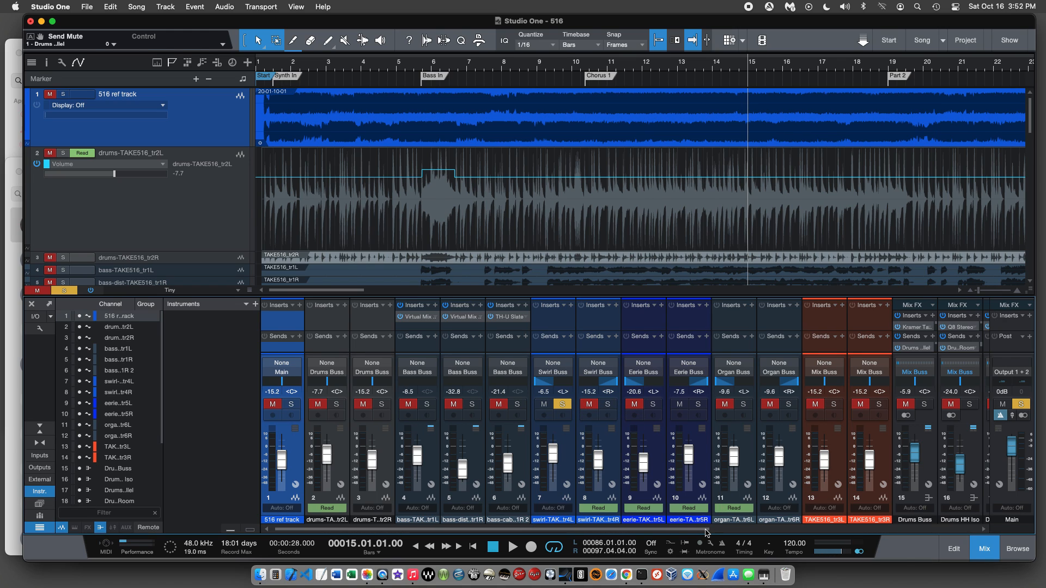
pyautogui.moveTo(706, 533); pyautogui.dragTo(974, 522)
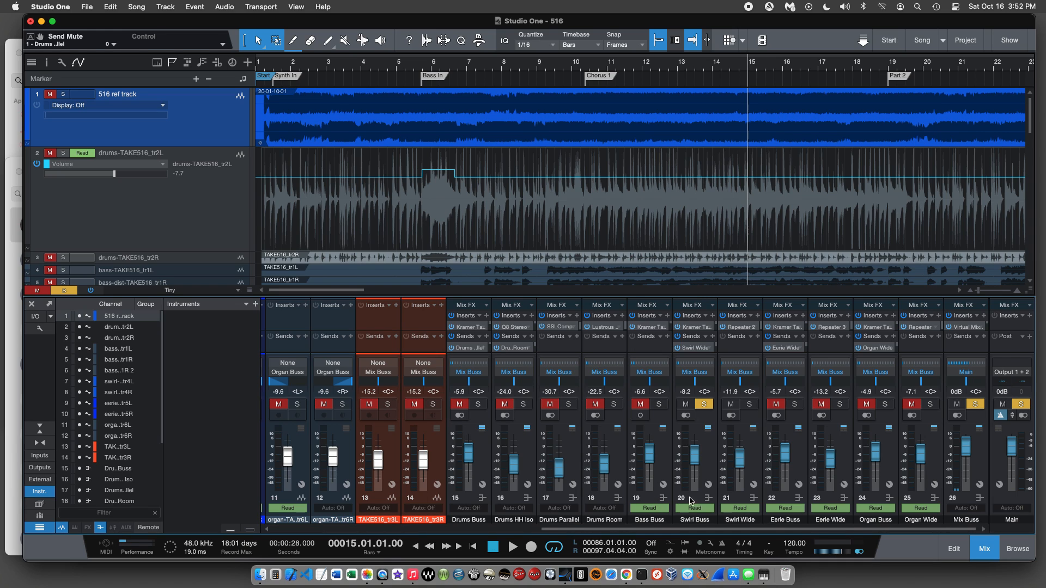
pyautogui.doubleClick(691, 327)
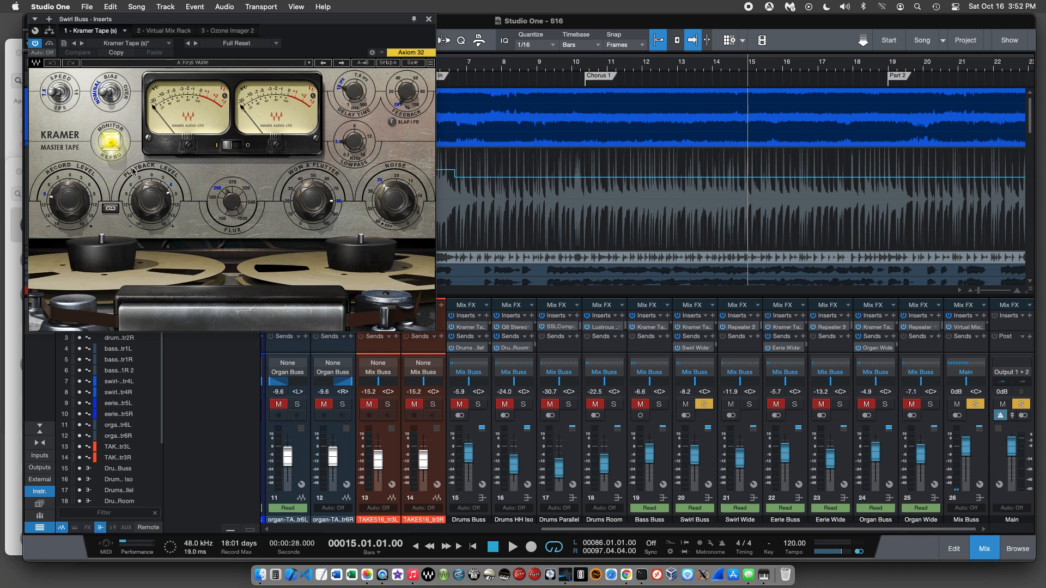
pyautogui.moveTo(153, 203)
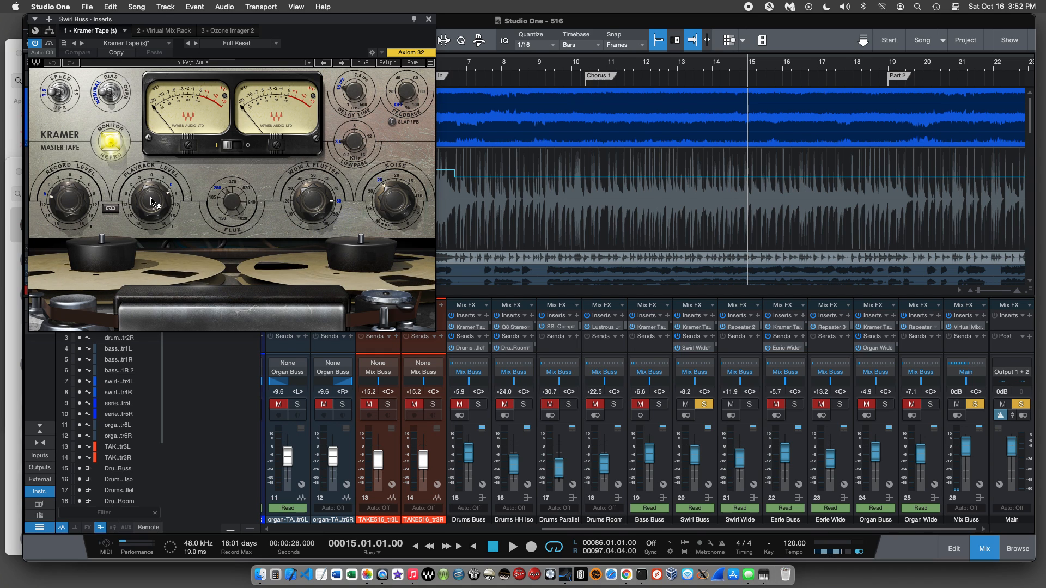
pyautogui.click(147, 31)
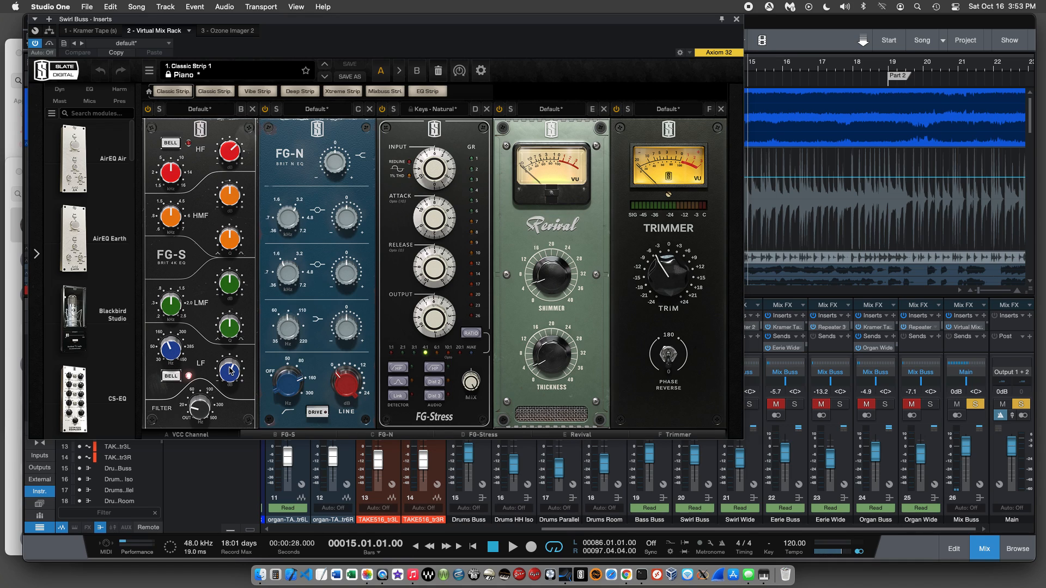
pyautogui.moveTo(230, 371); pyautogui.dragTo(231, 375)
pyautogui.click(219, 31)
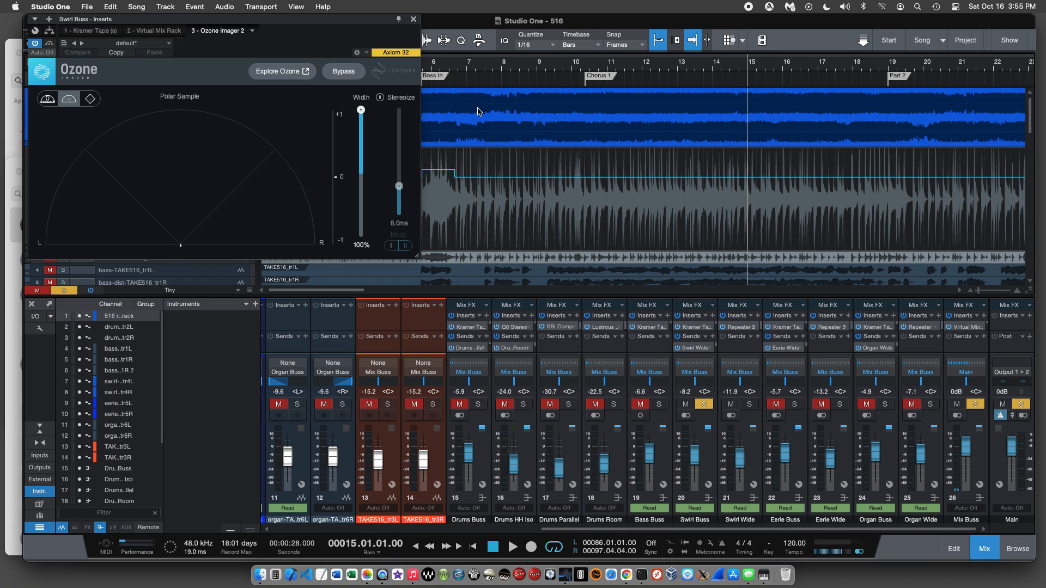
pyautogui.click(82, 31)
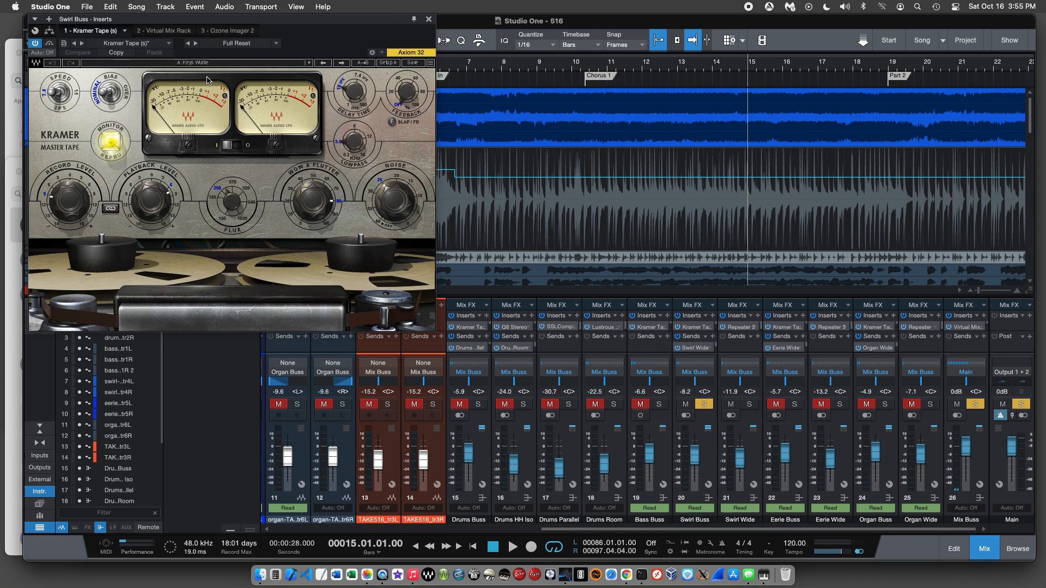
pyautogui.click(428, 19)
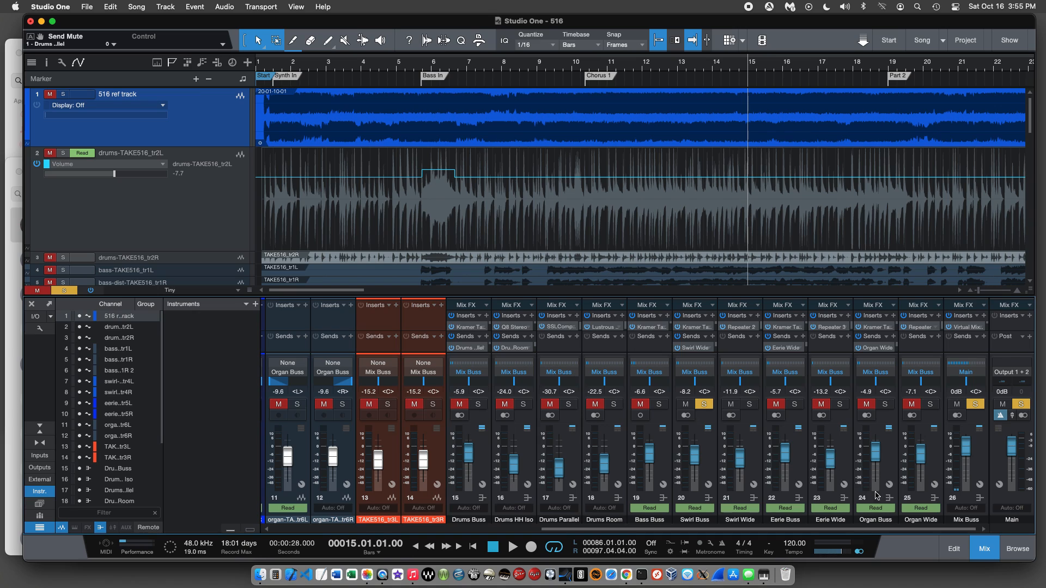
# Solo the Swirl Wide channel and inspect the settings of its Repeater 2 delay insert.
pyautogui.click(750, 404)
pyautogui.click(735, 329)
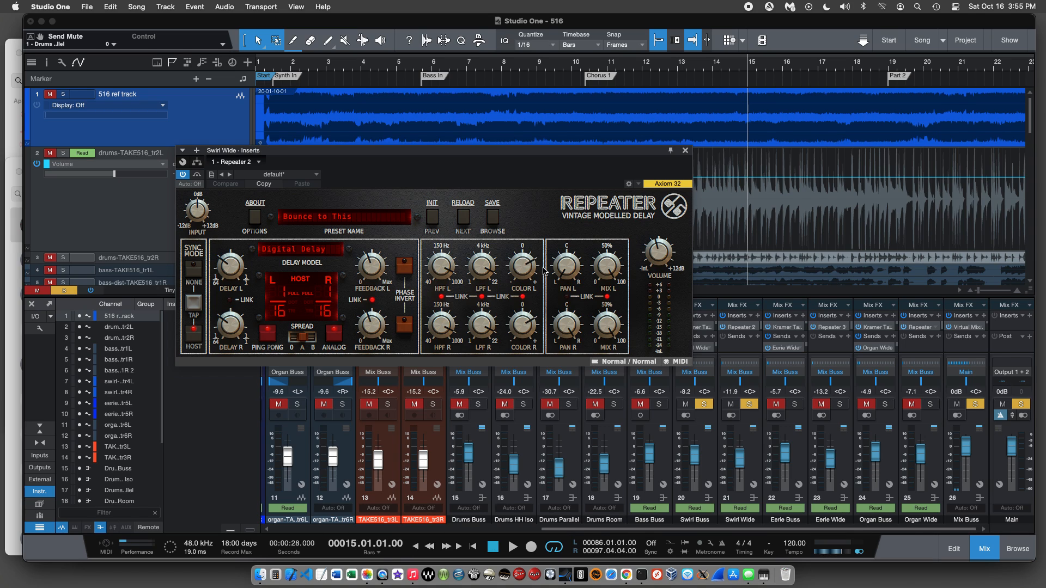
pyautogui.scroll(-1, 705, 157)
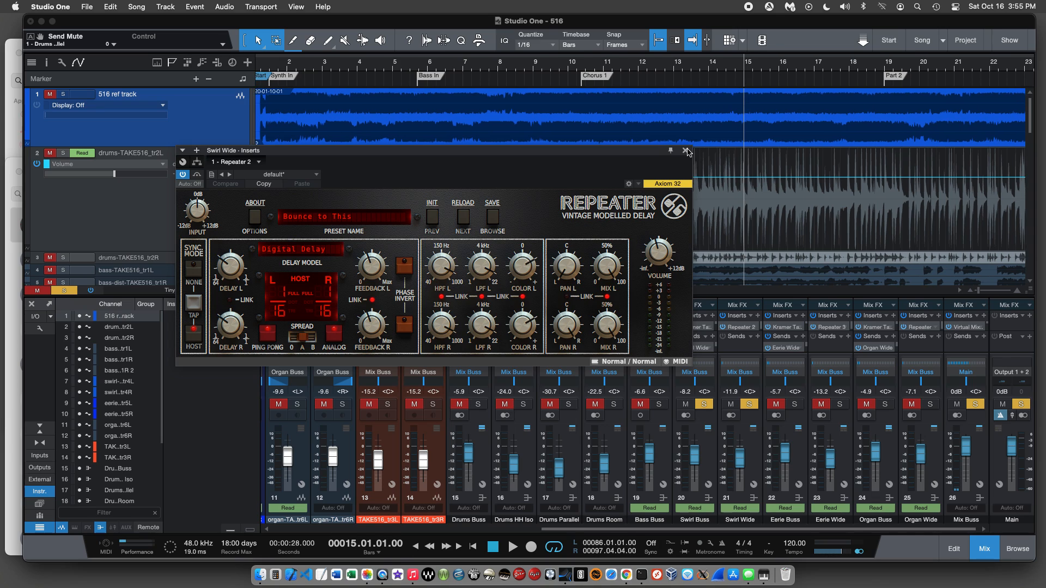
pyautogui.click(685, 151)
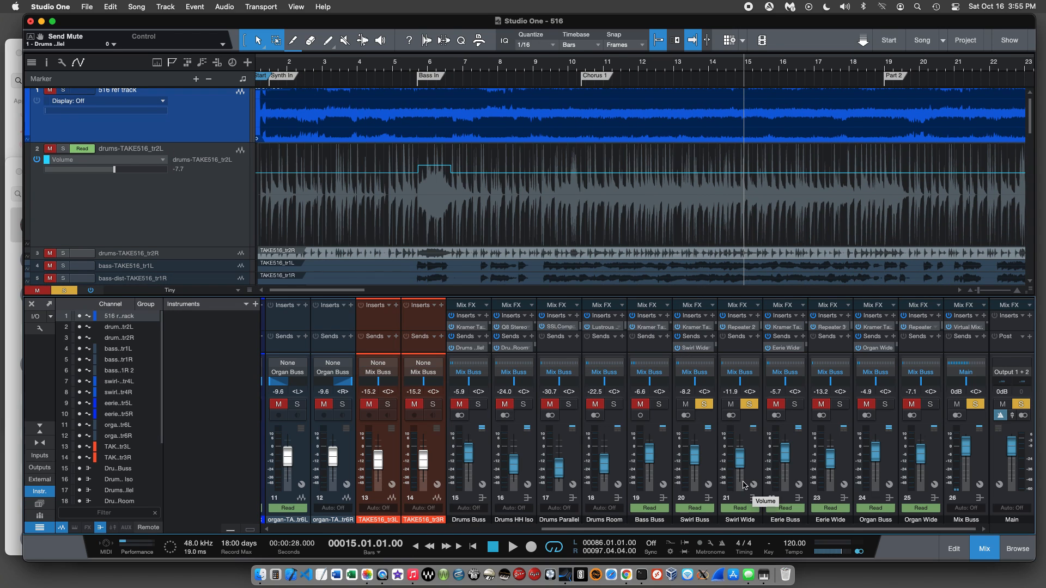
# Play the Swirl Buss from bar 15 with Swirl Wide unsoloed, soloing Swirl Wide again during playback to compare the width.
pyautogui.click(749, 405)
pyautogui.press('space')
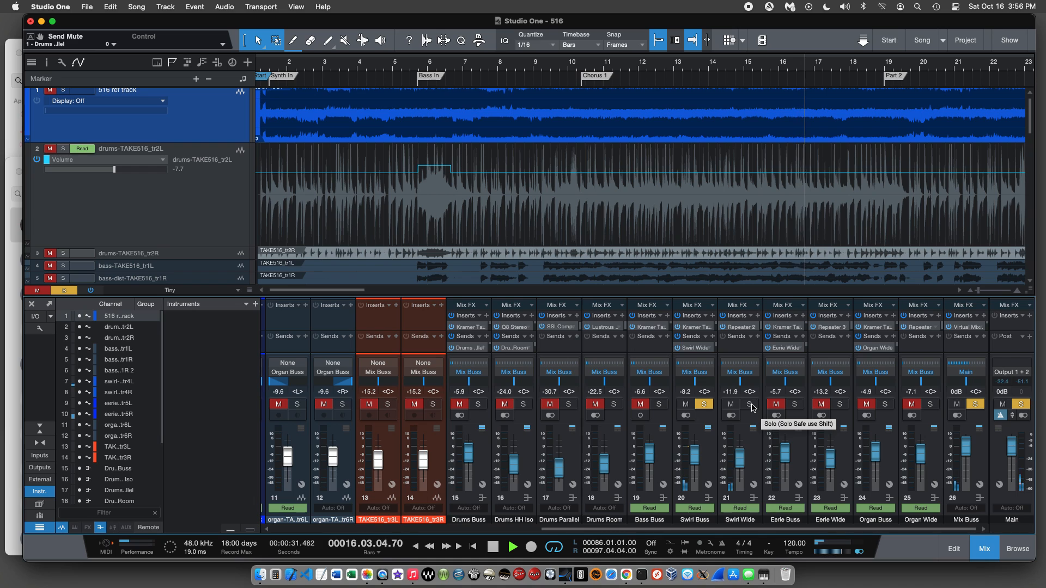
pyautogui.click(750, 405)
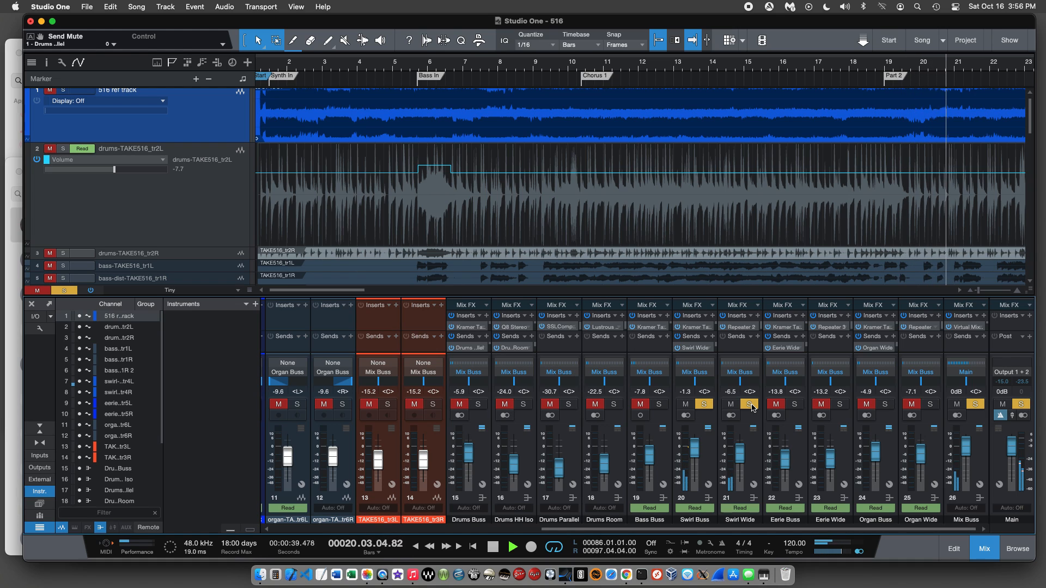
pyautogui.press('space')
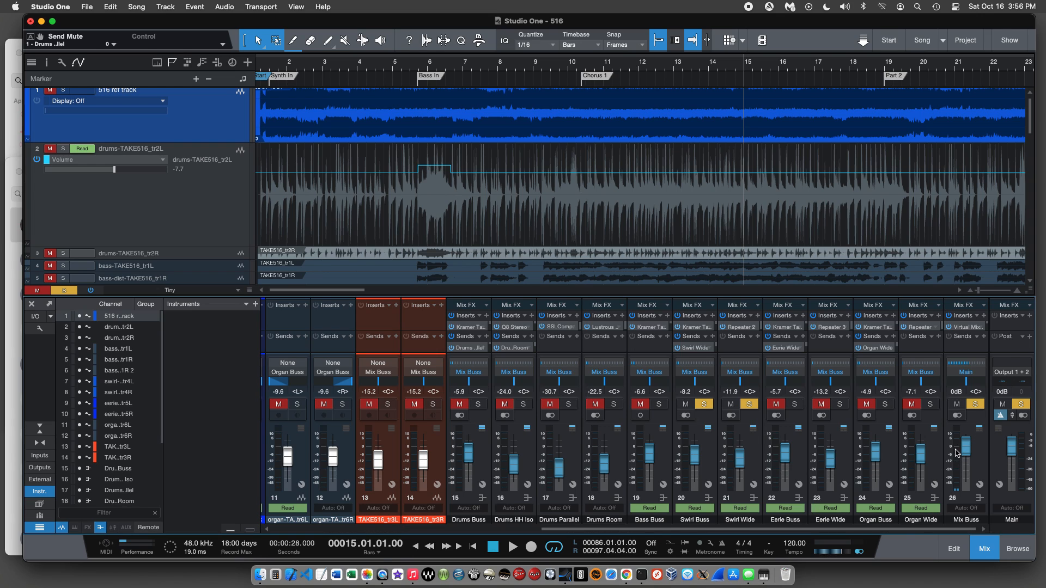
# Unsolo Swirl Wide and the Swirl Buss, and solo the Eerie Buss instead.
pyautogui.moveTo(955, 453)
pyautogui.click(748, 404)
pyautogui.click(705, 404)
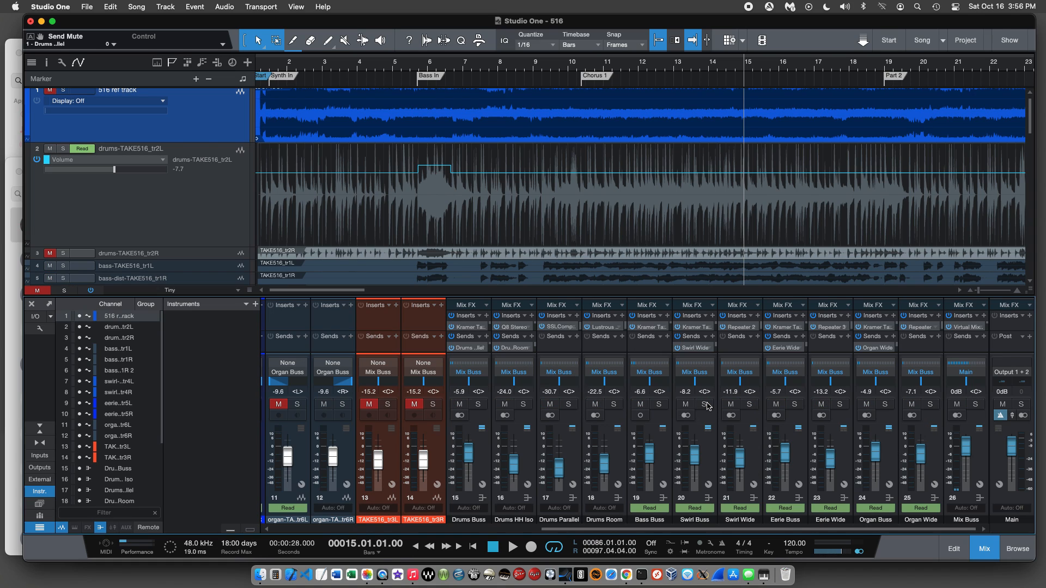
pyautogui.click(793, 405)
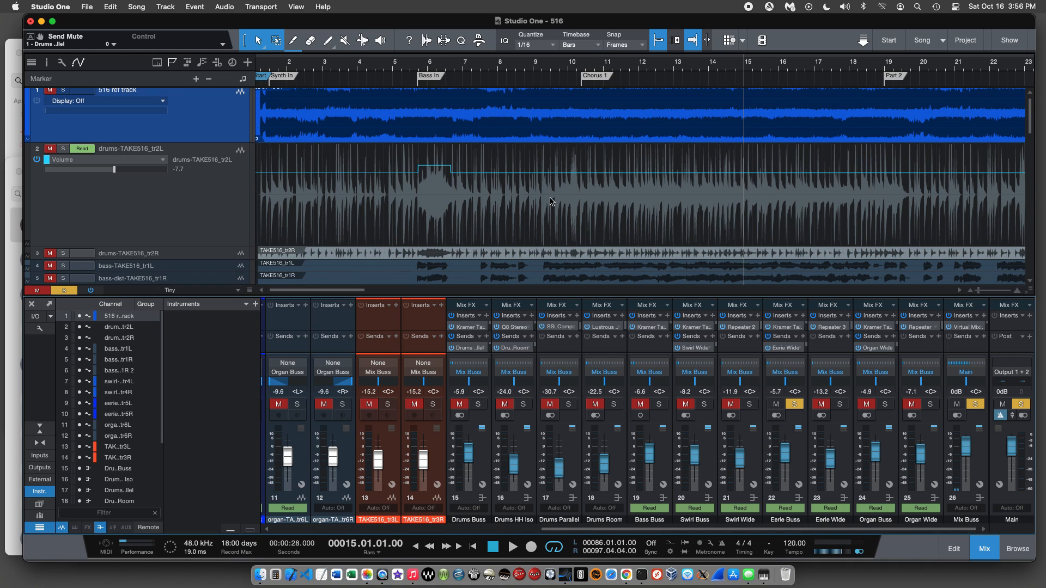
# Audition the soloed Eerie Buss briefly from the Chorus 1 marker and at length from the Part 2 marker at bar 19.
pyautogui.click(580, 66)
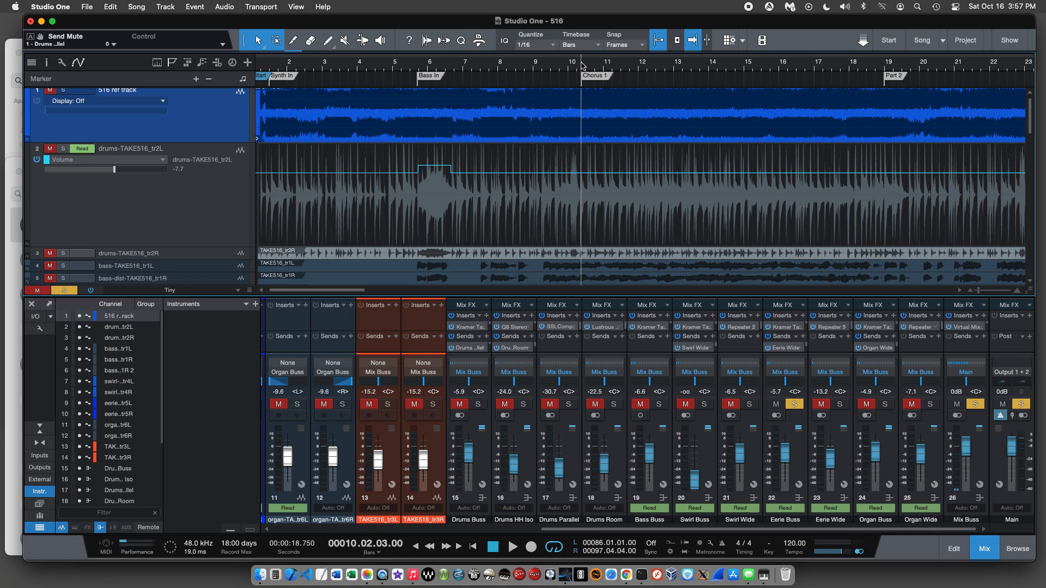
pyautogui.press('space')
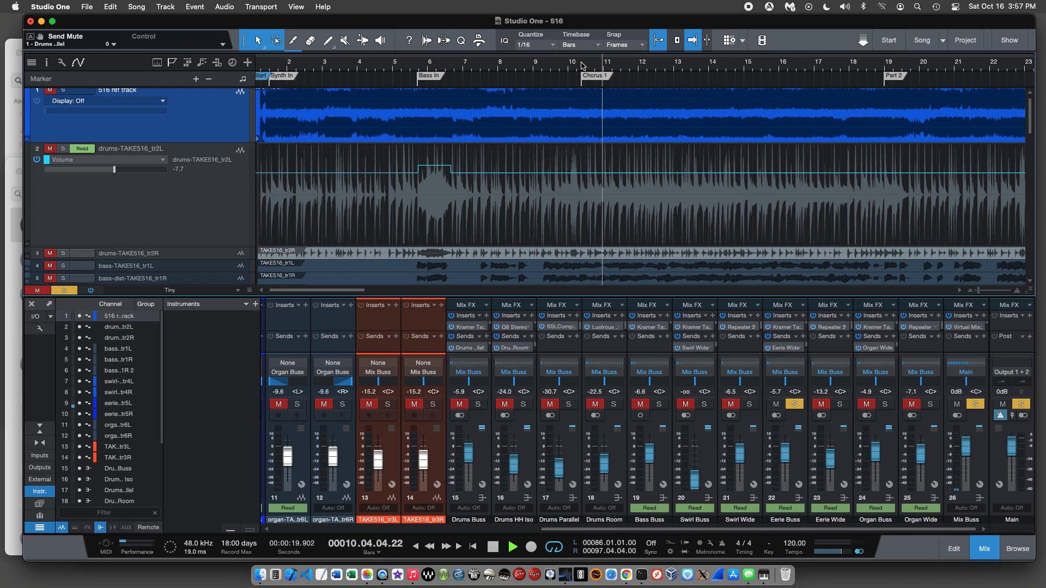
pyautogui.press('space')
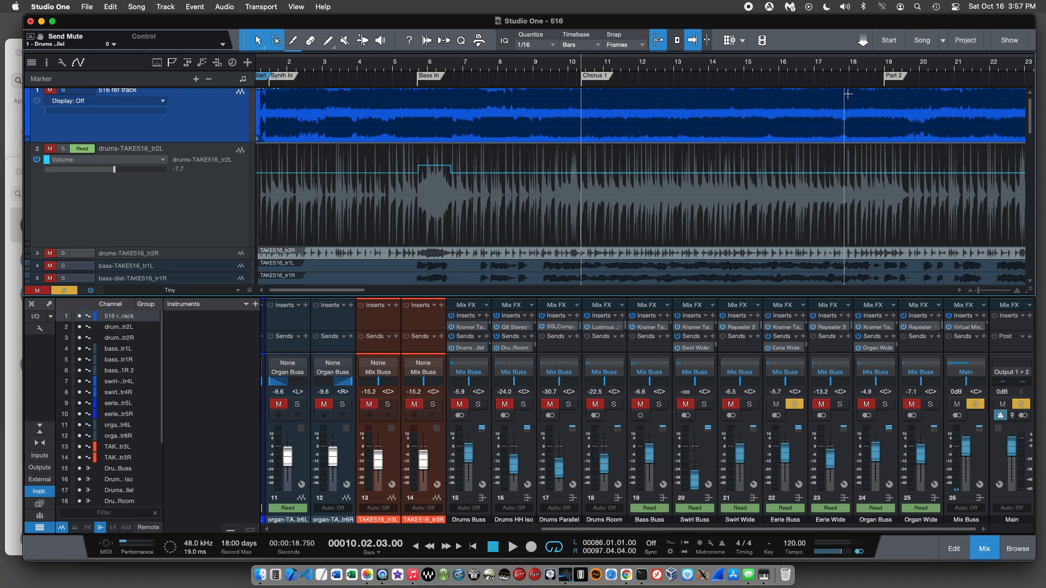
pyautogui.click(887, 65)
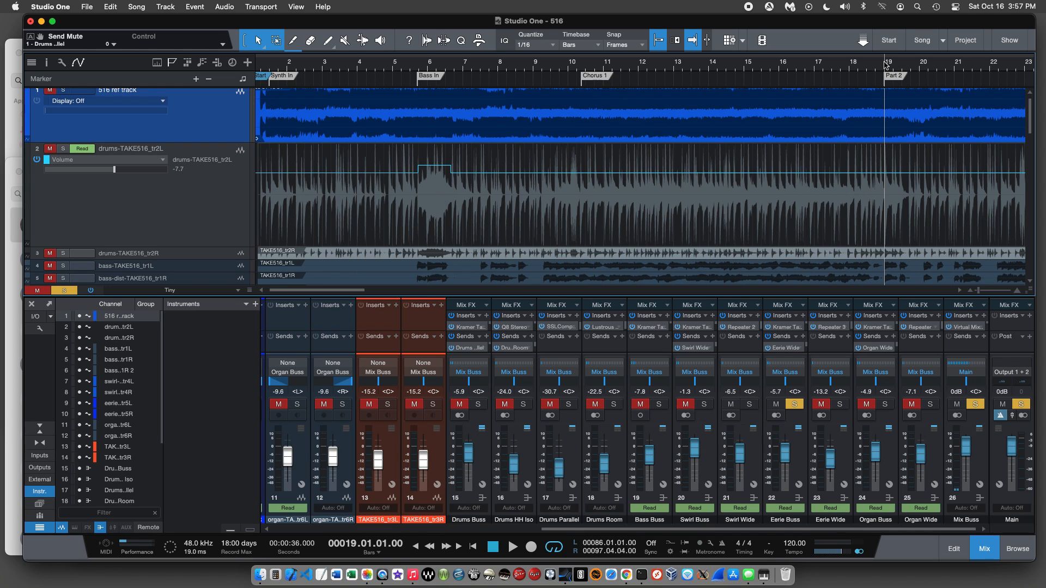
pyautogui.press('space')
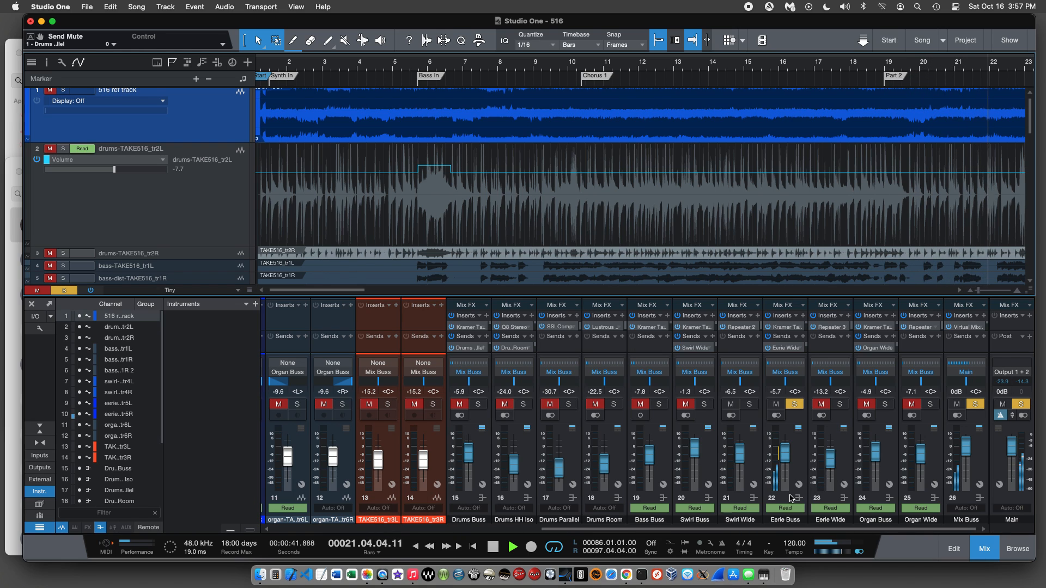
pyautogui.moveTo(776, 483)
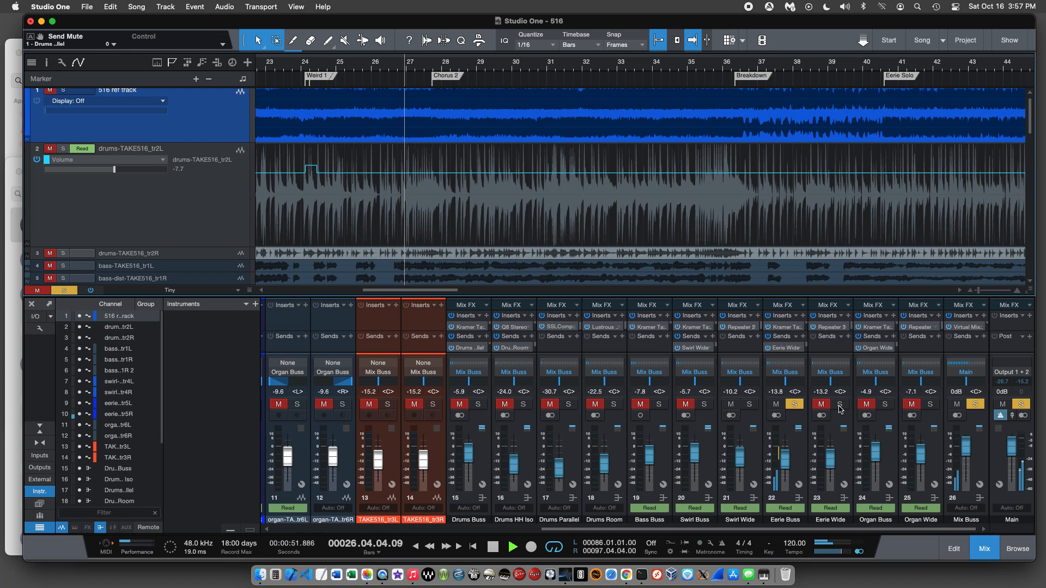
pyautogui.press('space')
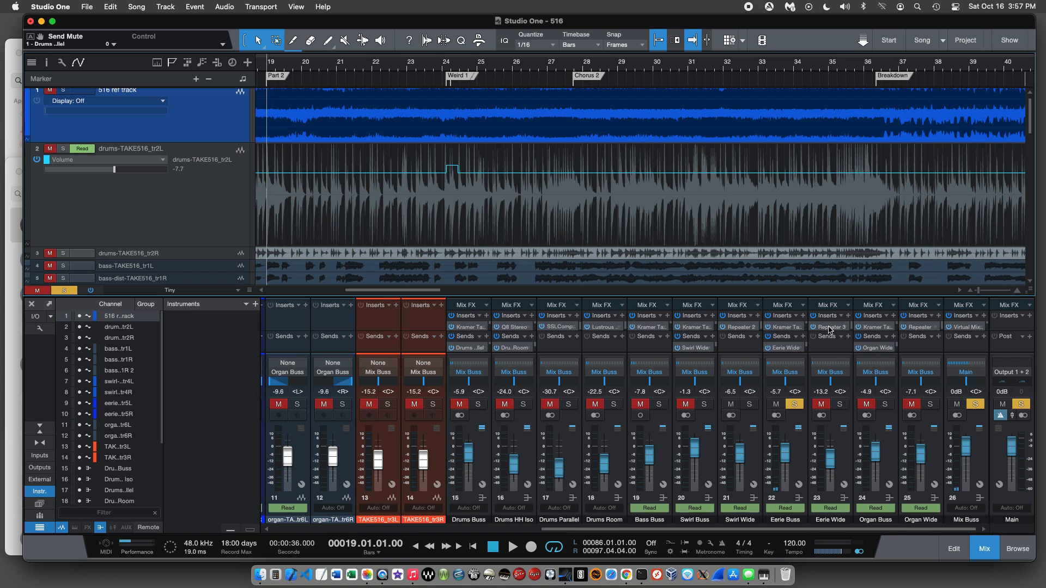
# Inspect the Repeater 3 delay on Eerie Wide and play from bar 19 with that channel soloed alongside the Eerie Buss.
pyautogui.click(828, 328)
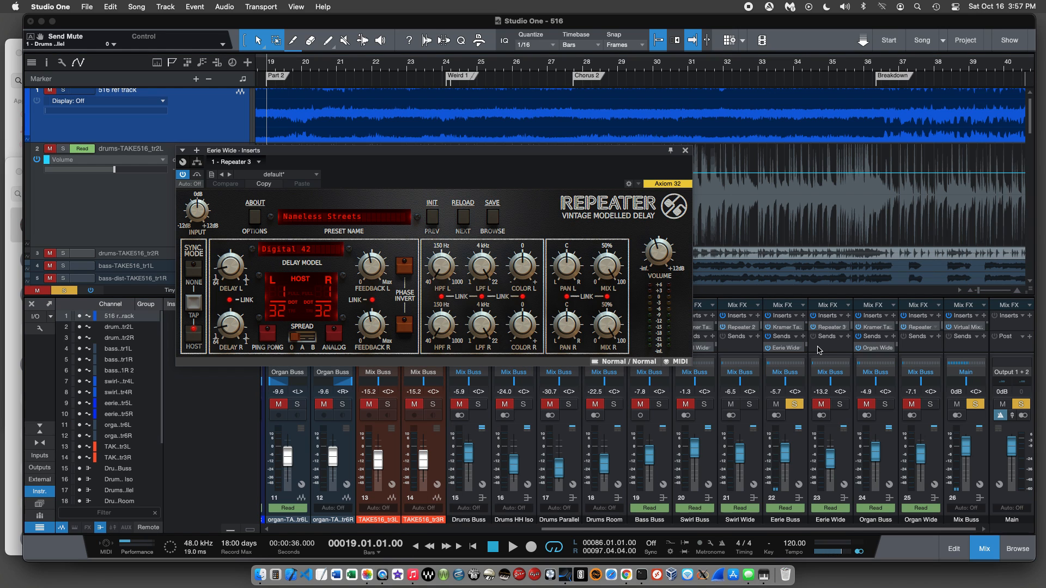
pyautogui.click(839, 405)
pyautogui.press('space')
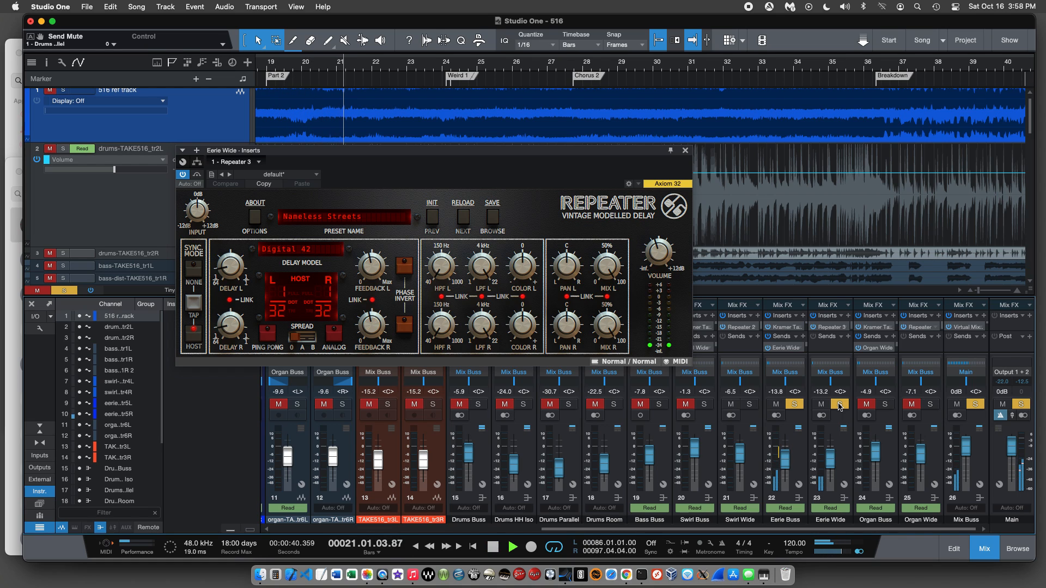
pyautogui.press('space')
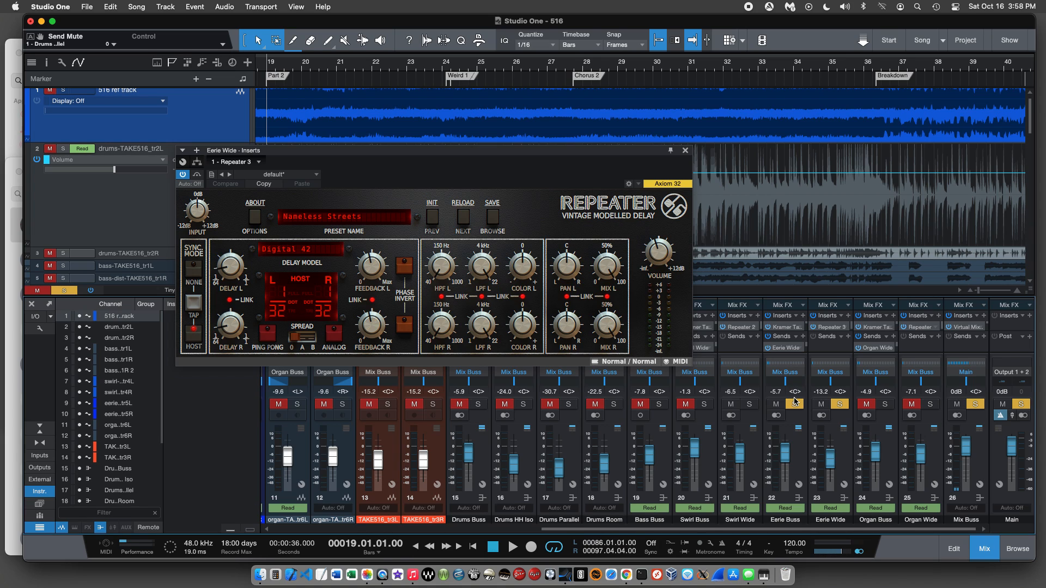
# Compare the Eerie Buss from bar 19 without Eerie Wide and with it soloed again during playback.
pyautogui.click(838, 404)
pyautogui.press('space')
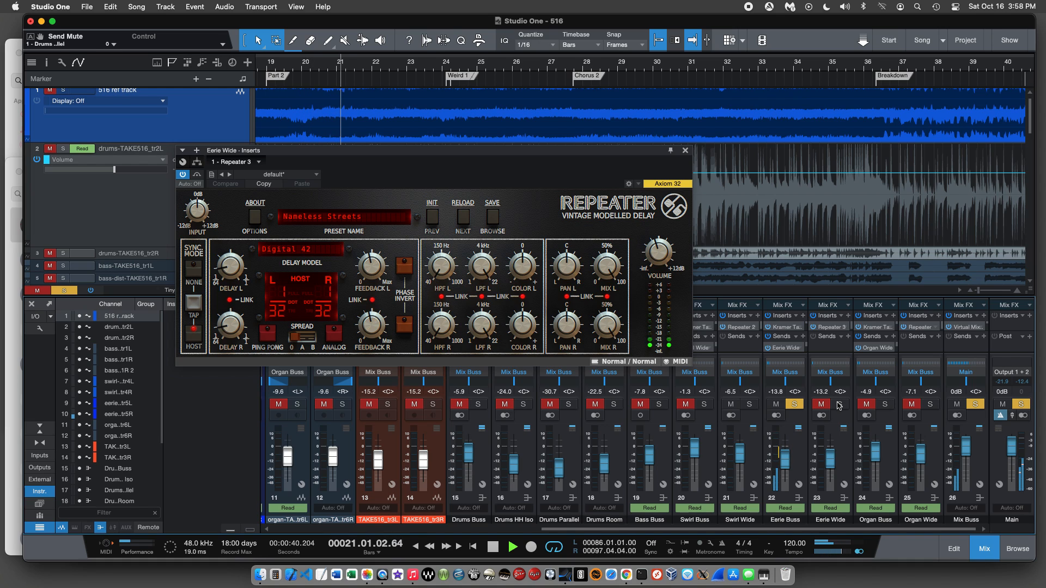
pyautogui.click(838, 404)
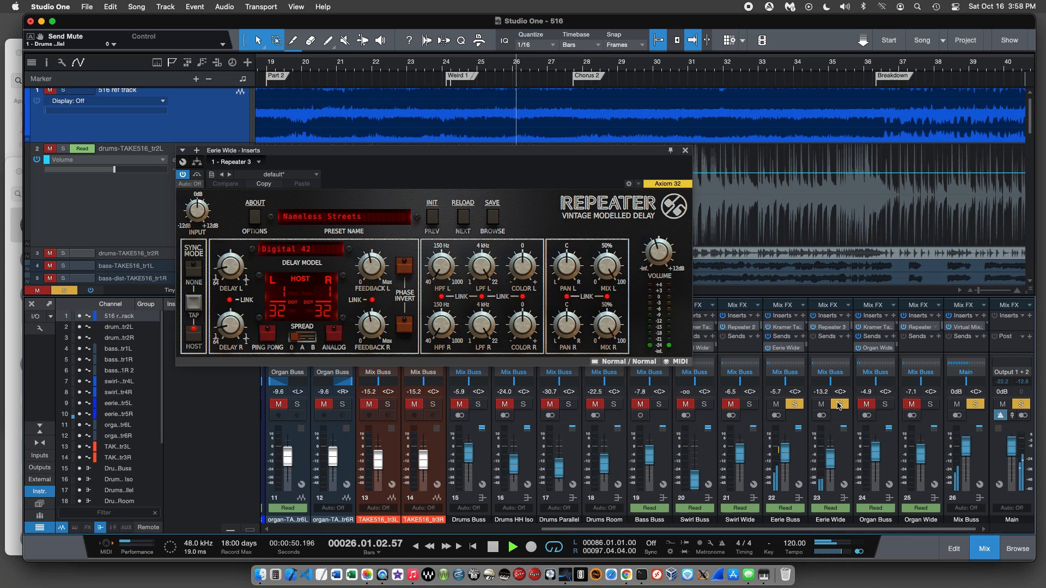
pyautogui.press('space')
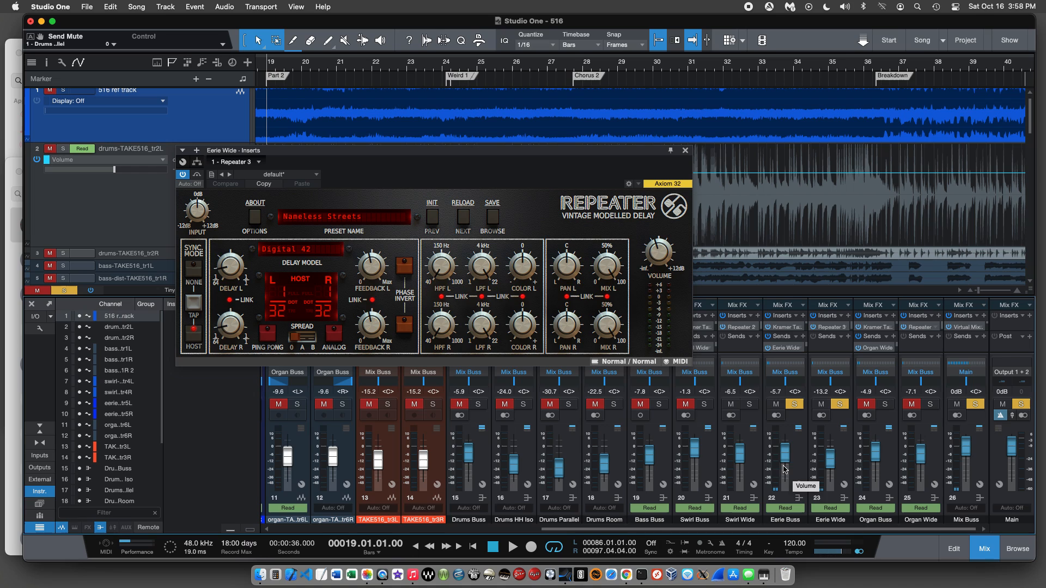
# Unsolo Eerie Wide and the Eerie Buss, play the full mix from bar 19, and close the Repeater 3 window.
pyautogui.click(839, 404)
pyautogui.click(794, 404)
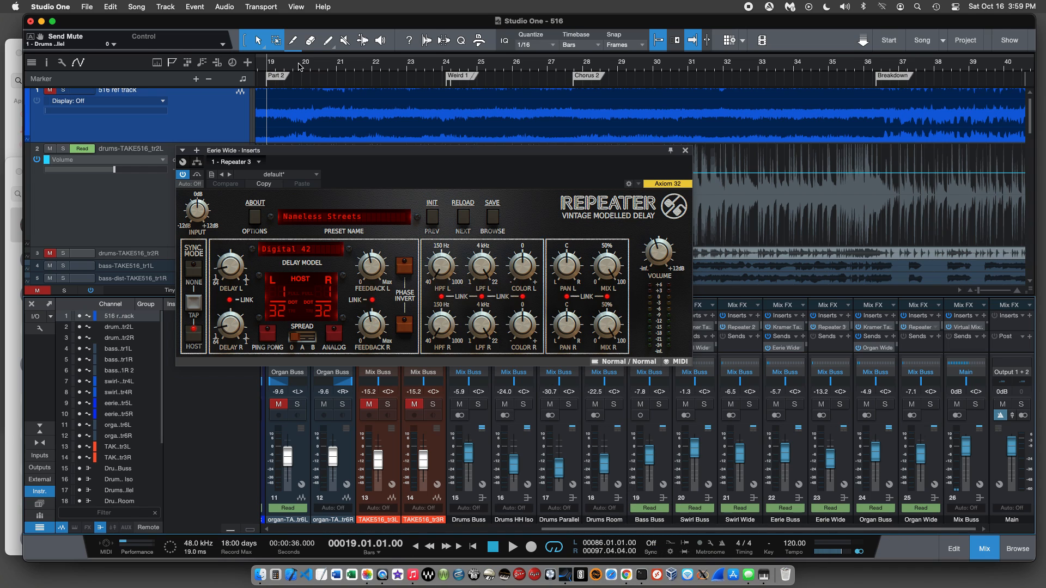
pyautogui.press('space')
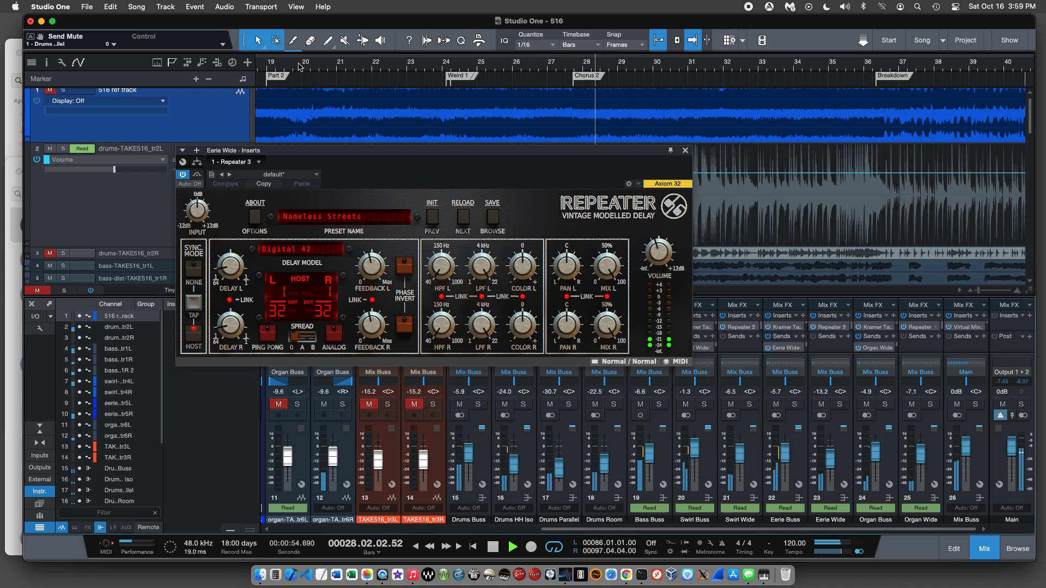
pyautogui.press('space')
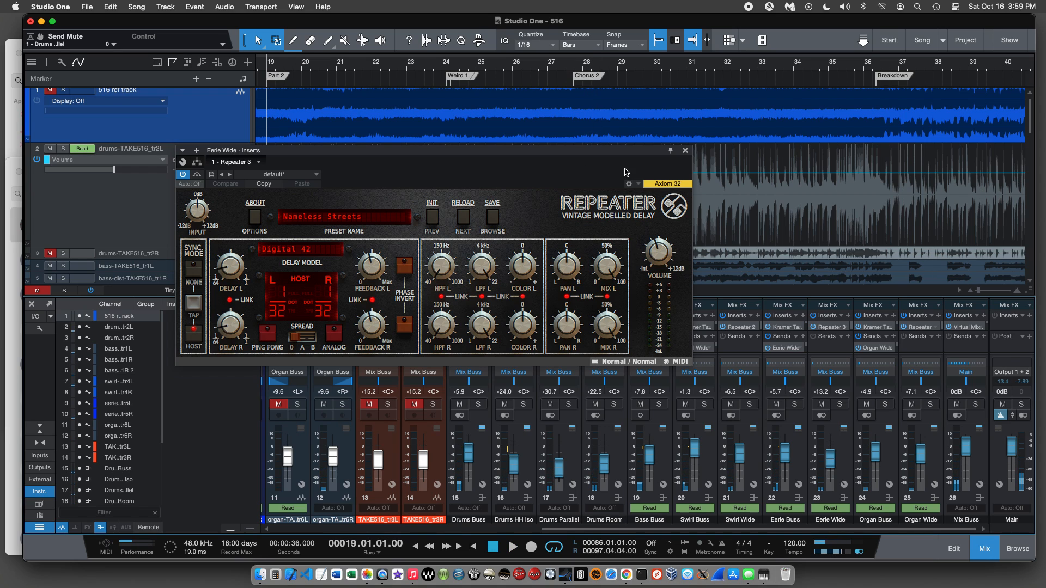
pyautogui.click(685, 151)
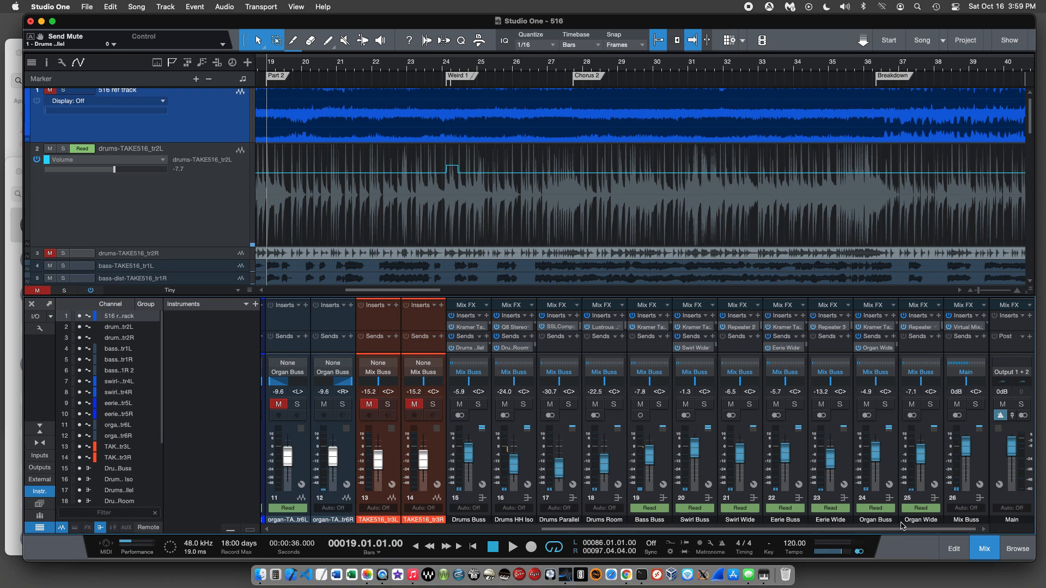
# Solo the Organ Buss and examine its Kramer Tape, Virtual Mix Rack and Ozone Imager 2 inserts.
pyautogui.click(885, 405)
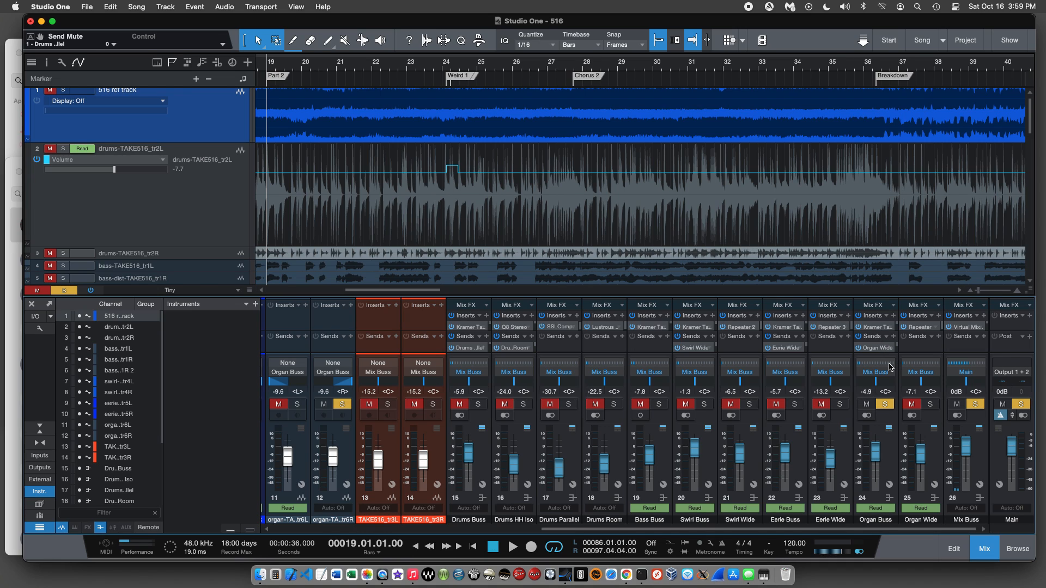
pyautogui.doubleClick(871, 328)
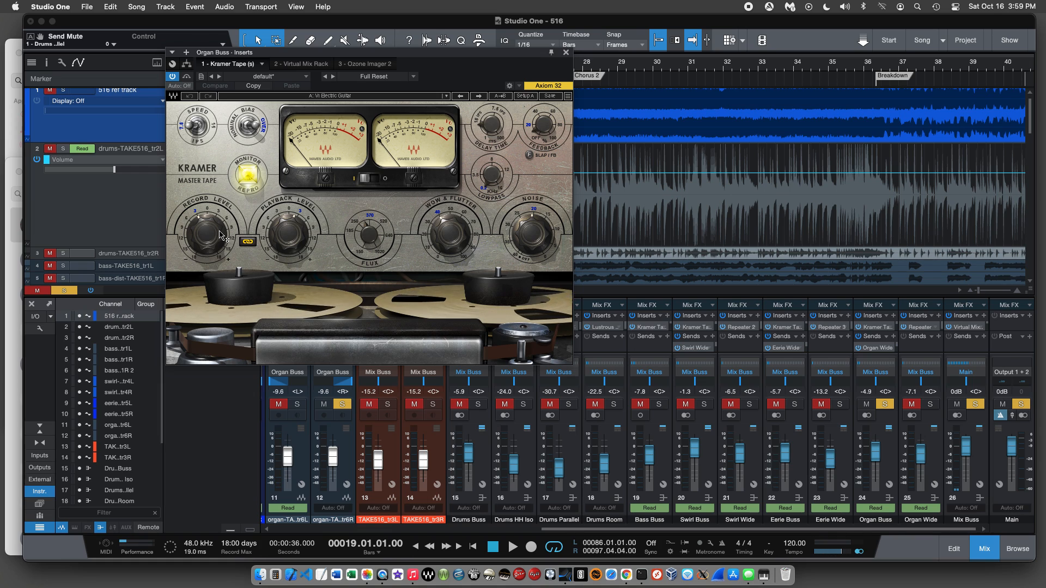
pyautogui.moveTo(221, 235)
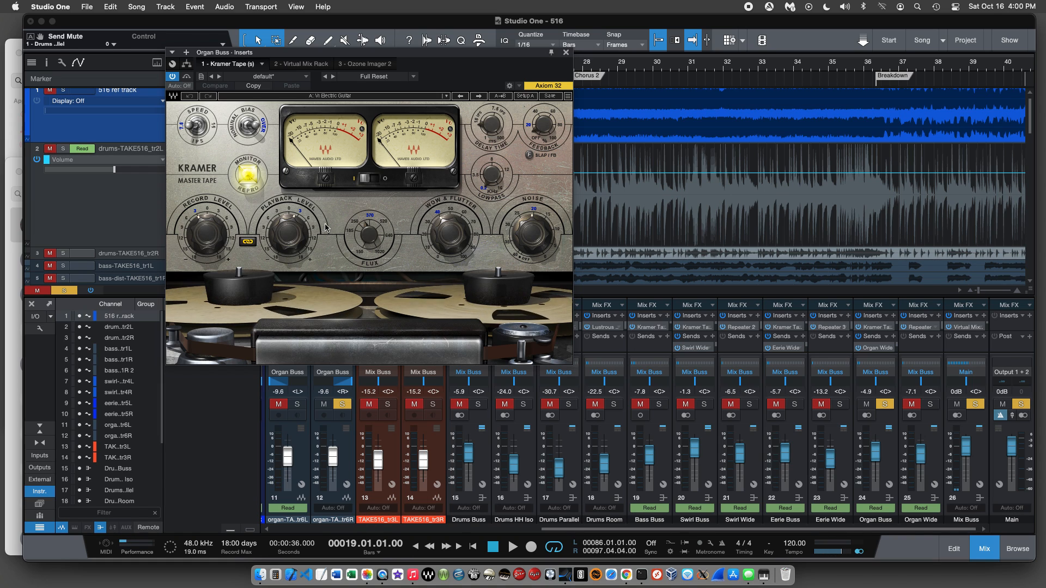
pyautogui.click(293, 64)
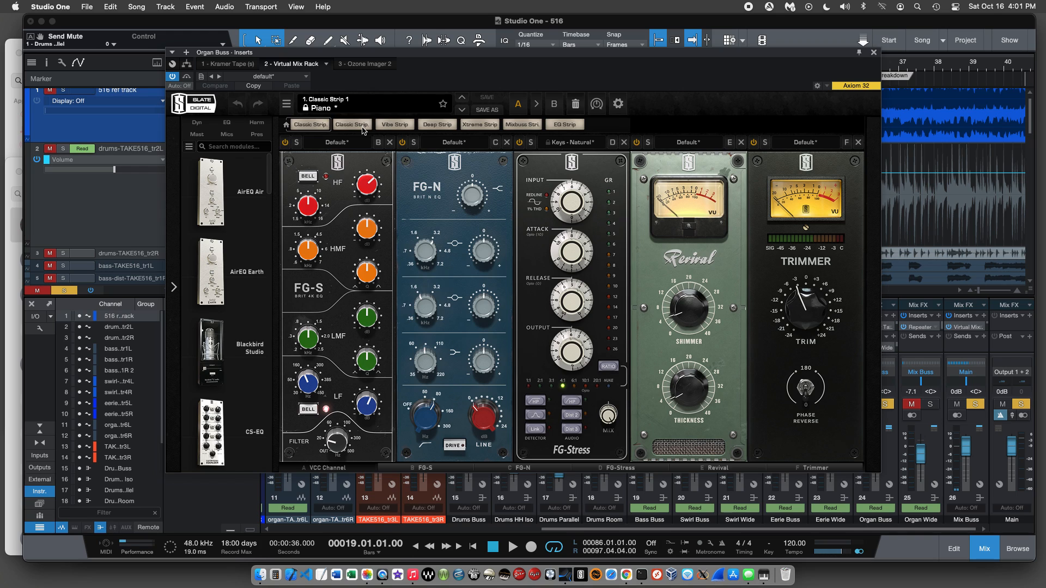
pyautogui.click(346, 64)
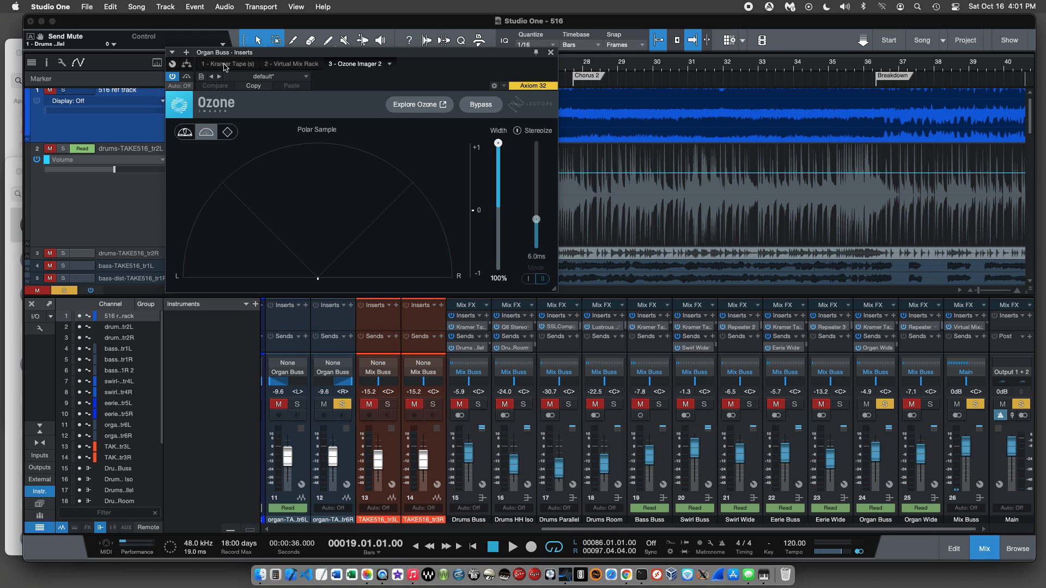
pyautogui.click(223, 64)
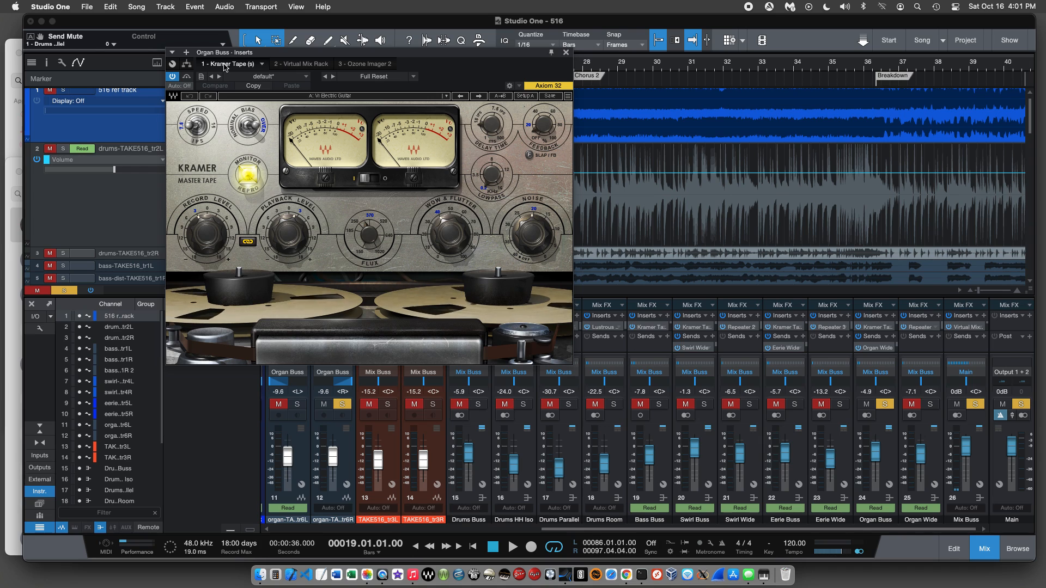
pyautogui.click(344, 66)
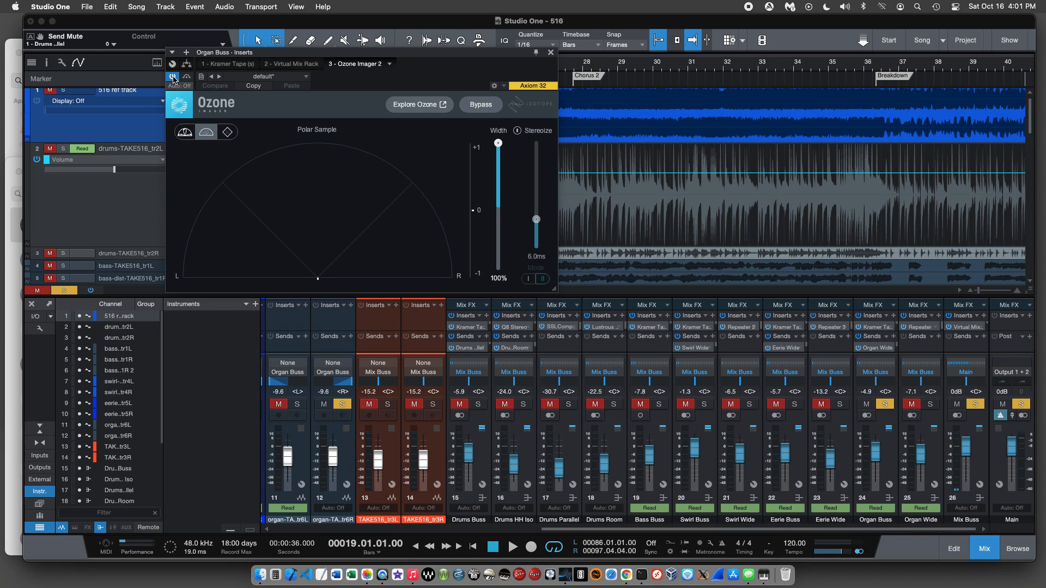
# Play the Organ Buss from bar 19 while switching Ozone Imager 2 off and on to compare, finishing with the plug-in window closed.
pyautogui.press('space')
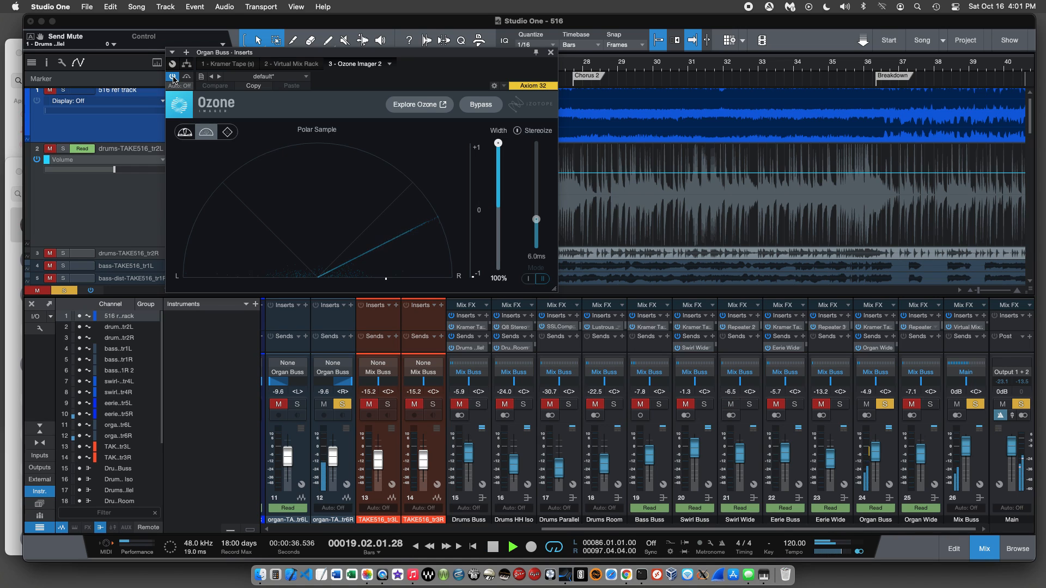
pyautogui.click(173, 76)
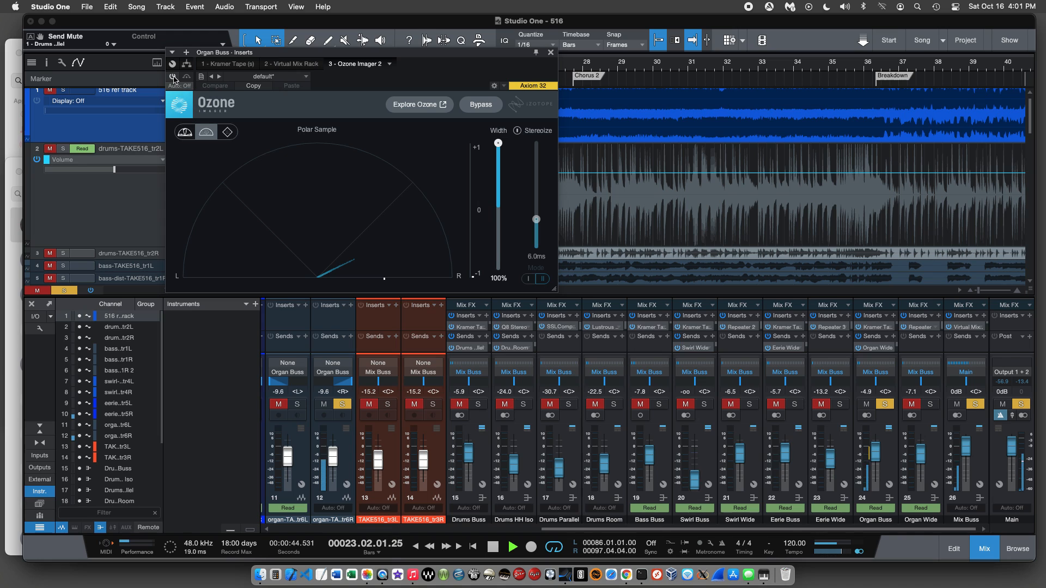
pyautogui.click(174, 80)
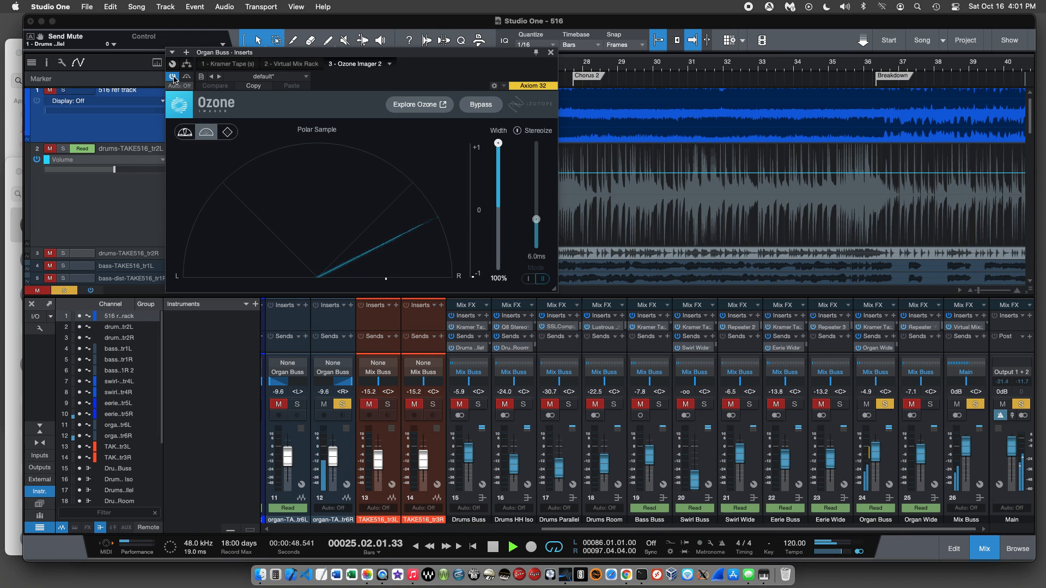
pyautogui.click(173, 80)
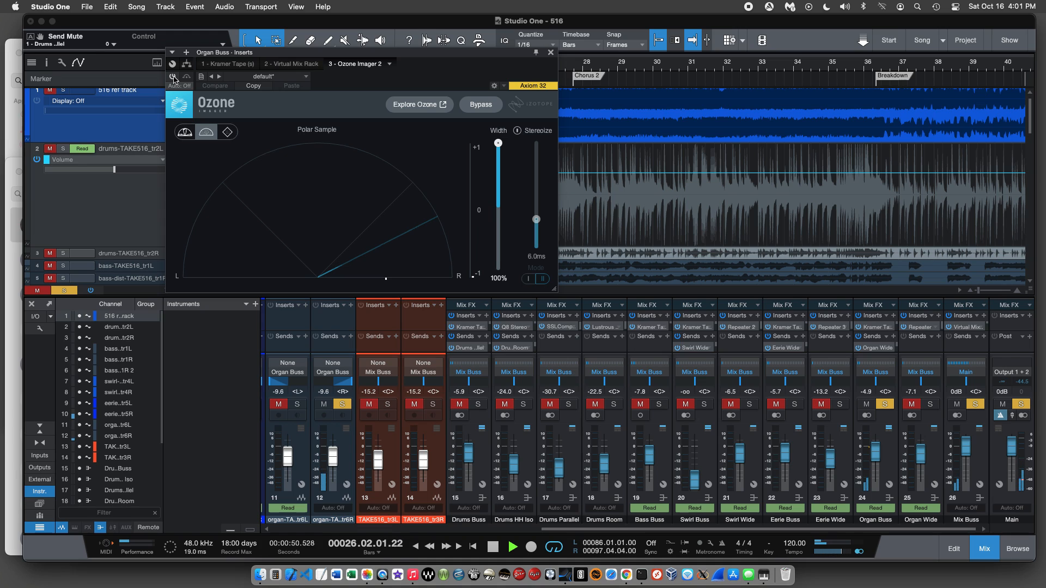
pyautogui.click(173, 79)
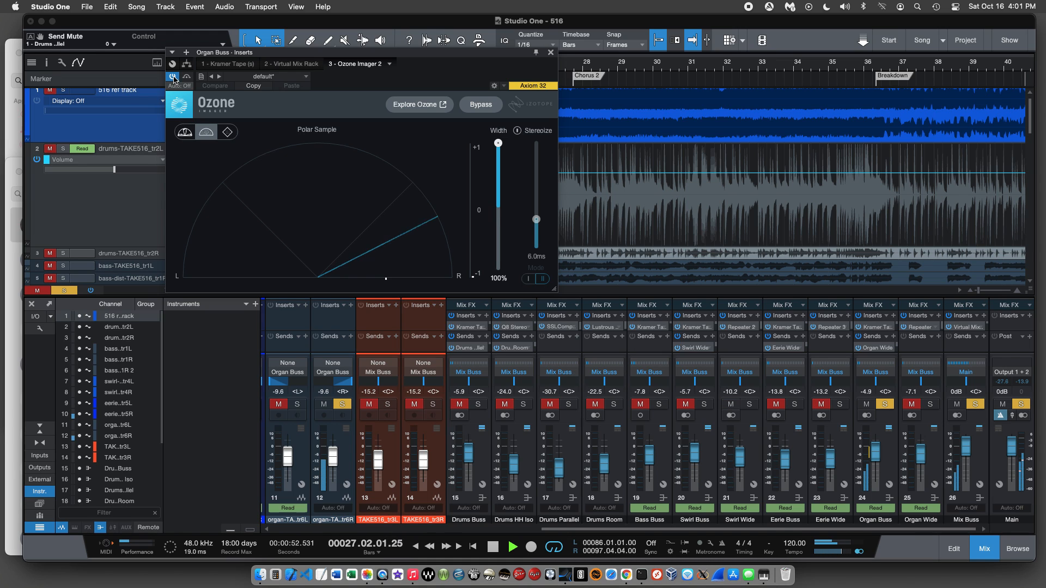
pyautogui.click(550, 52)
pyautogui.press('space')
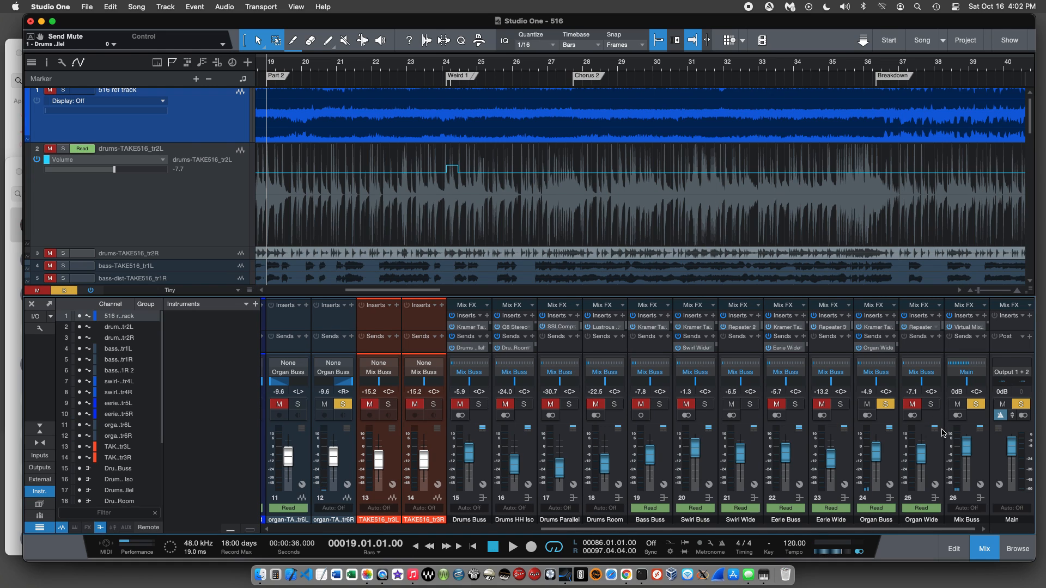
# Examine Organ Wide's Repeater insert, and play the soloed Organ Buss from bar 19, adding Organ Wide's solo midway to compare.
pyautogui.click(919, 326)
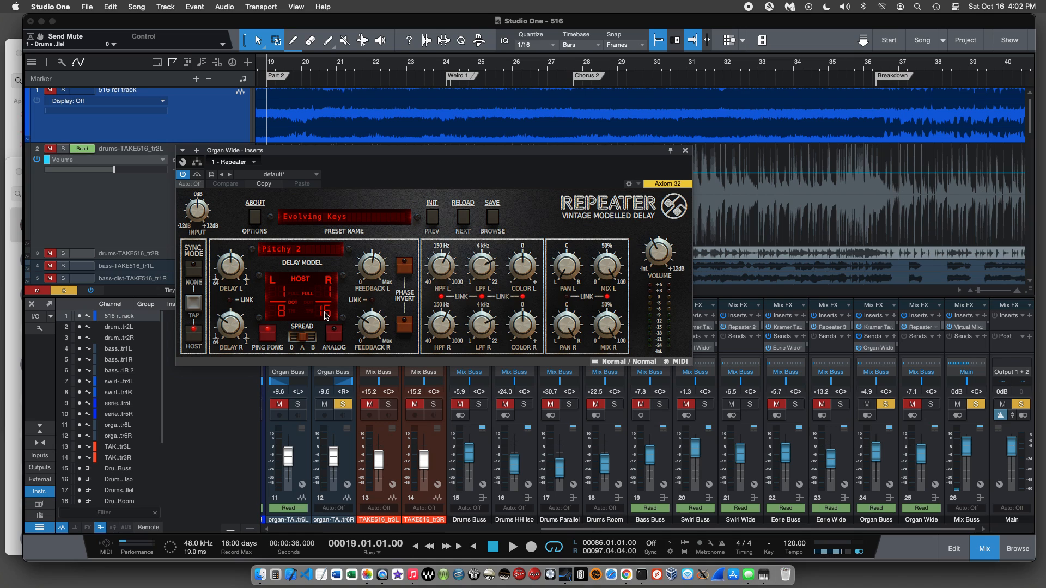
pyautogui.click(685, 151)
pyautogui.press('space')
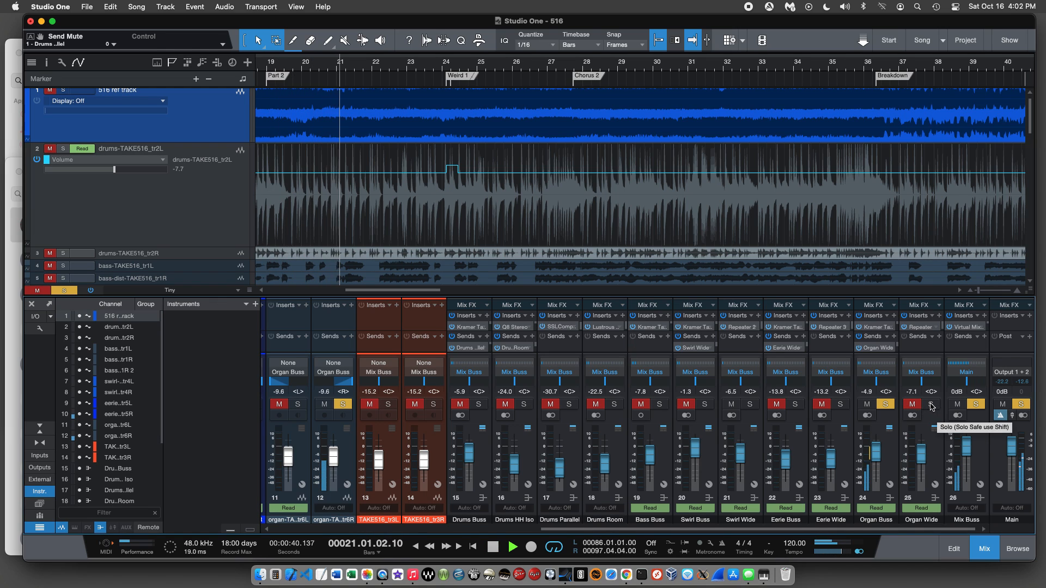
pyautogui.click(931, 404)
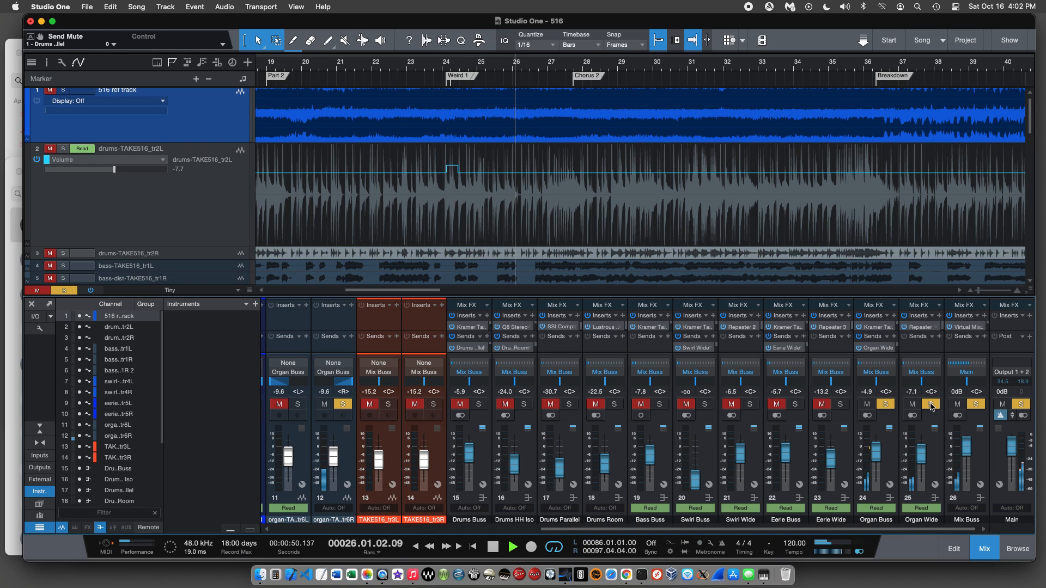
pyautogui.press('space')
pyautogui.click(931, 404)
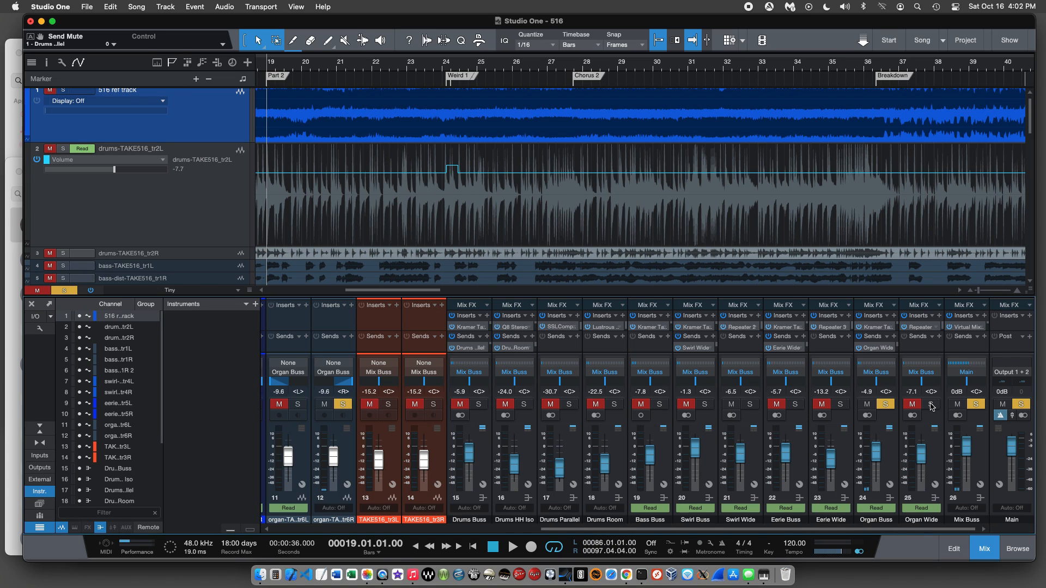
# Unsolo the Organ Buss and play the full mix from bar 19.
pyautogui.click(885, 404)
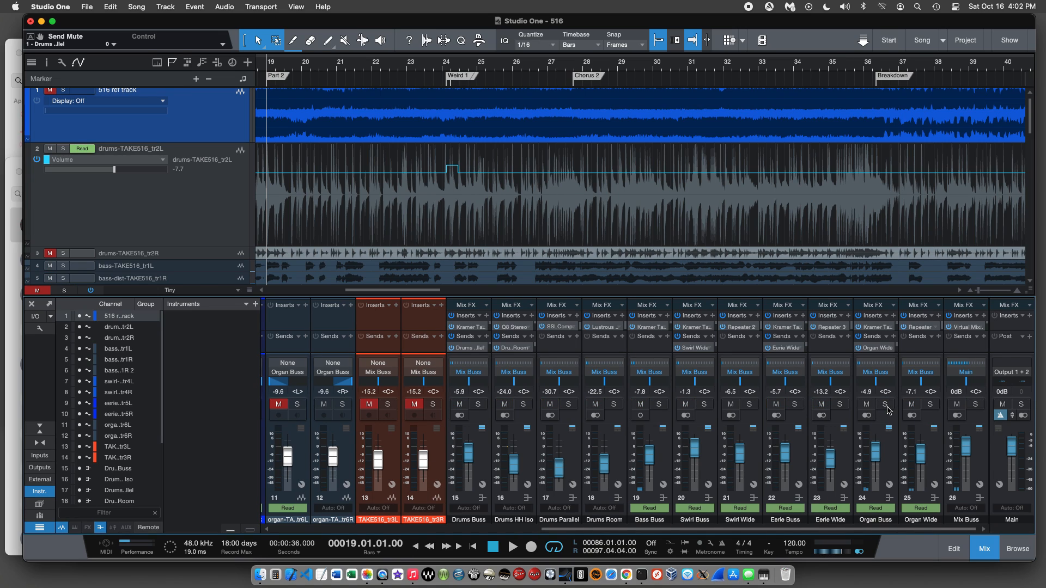
pyautogui.press('space')
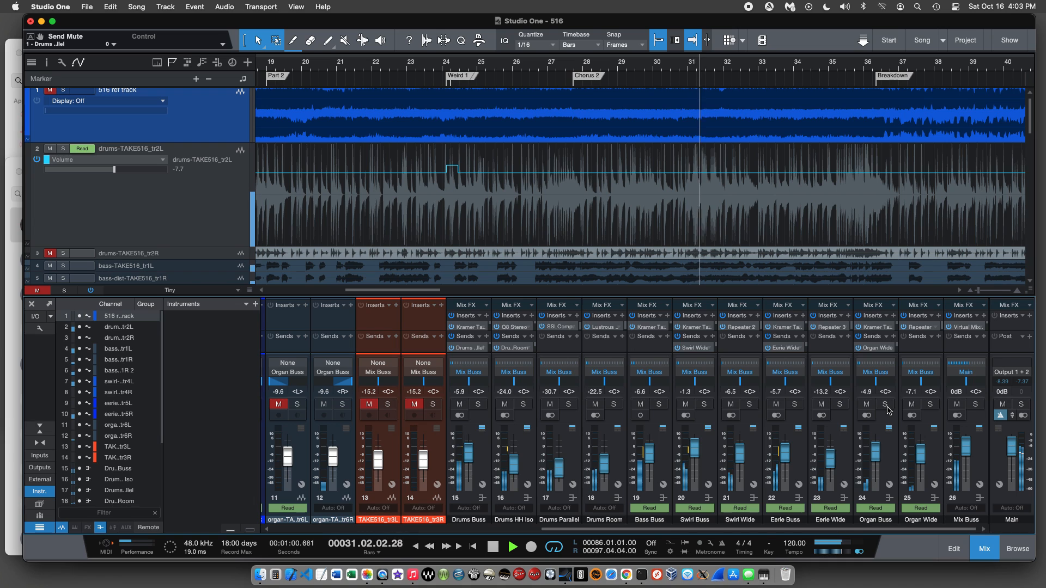
pyautogui.press('space')
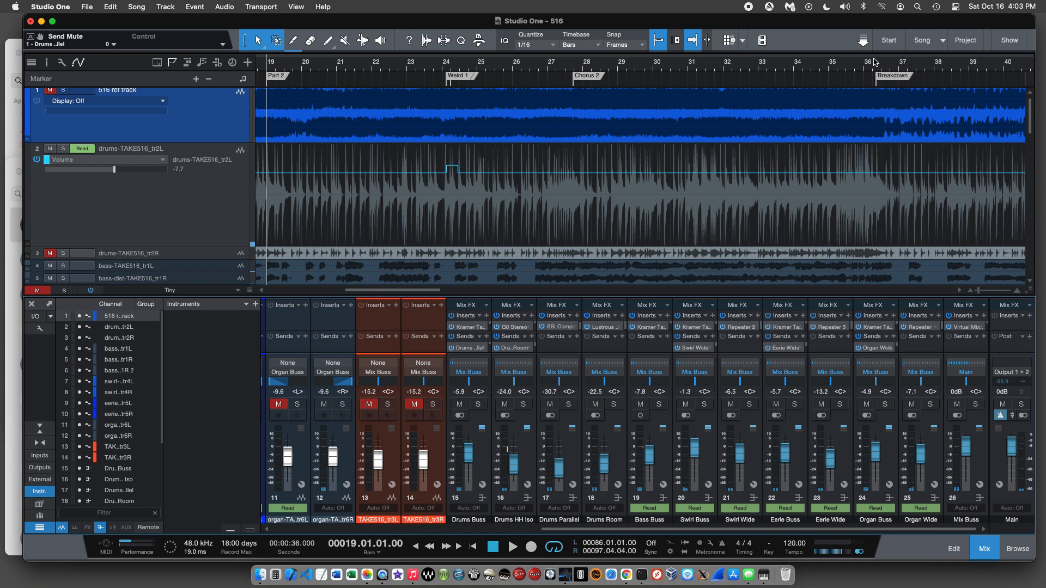
# Play the full mix from the Breakdown marker through the Eerie Solo into the Swirl Solo.
pyautogui.hscroll(5, 874, 63)
pyautogui.hscroll(10, 874, 63)
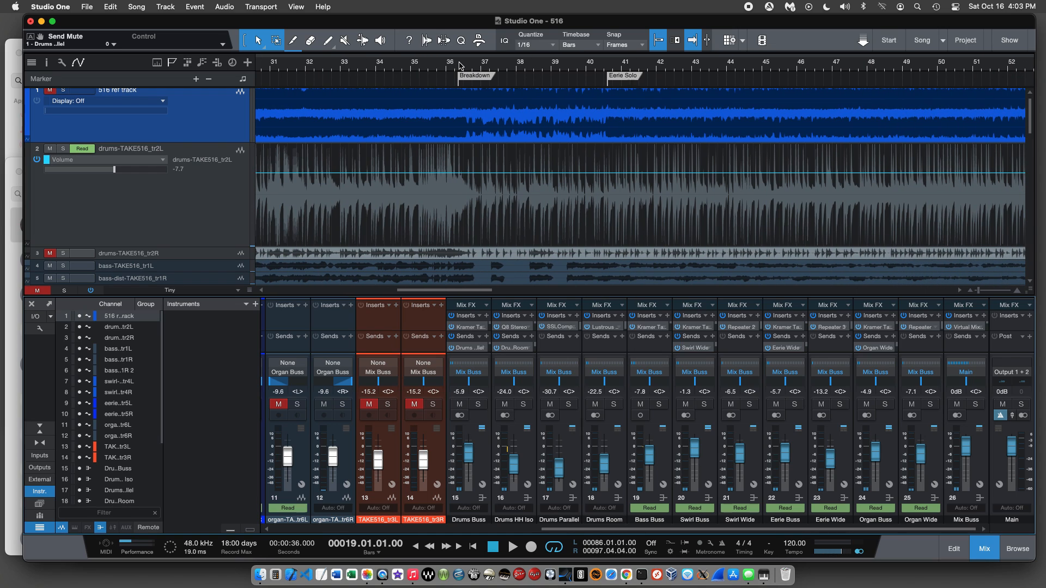
pyautogui.click(458, 68)
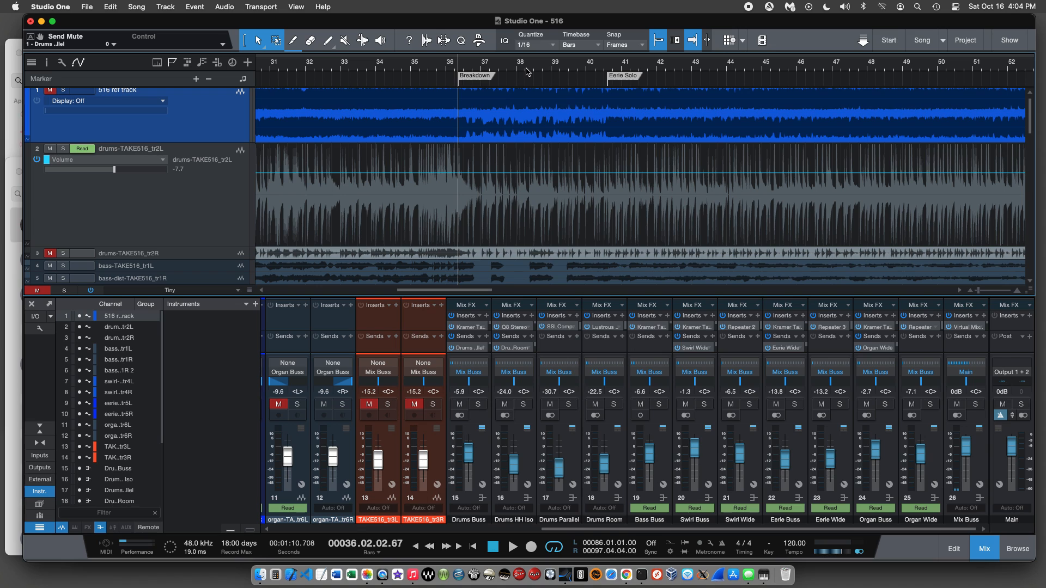
pyautogui.press('space')
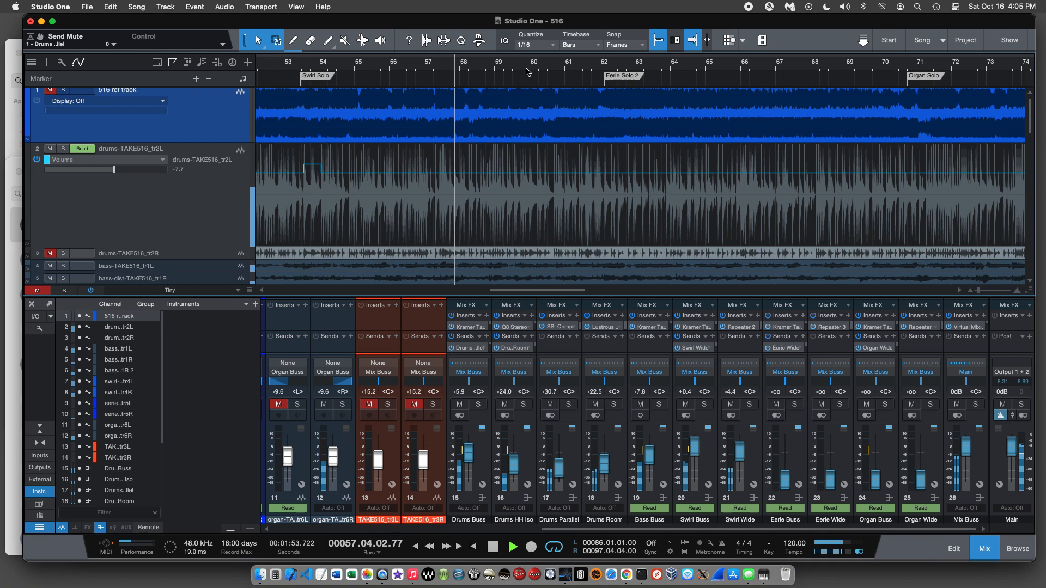
pyautogui.press('space')
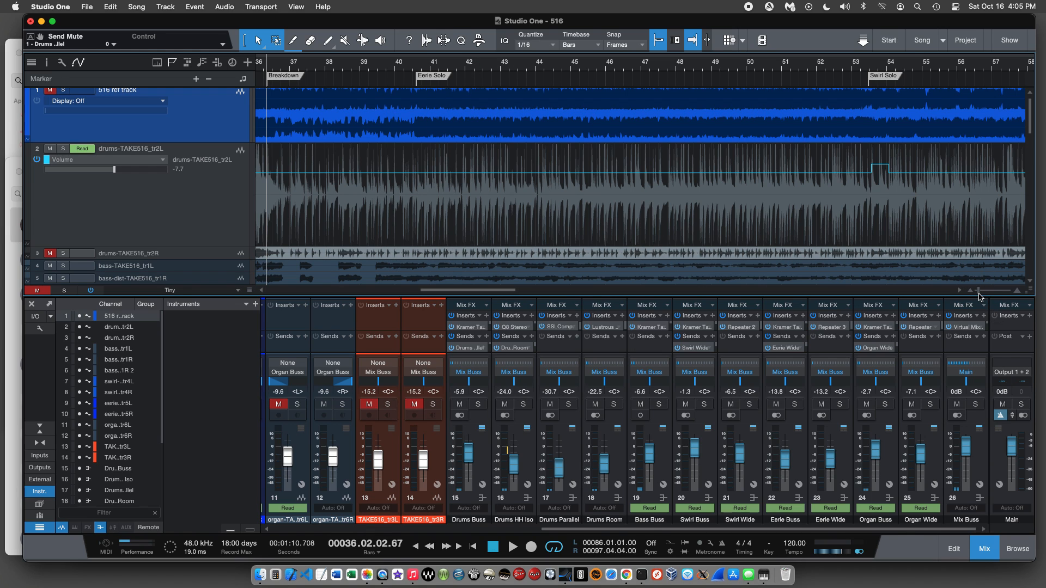
# Show the whole song in the timeline and examine the Bass Buss volume automation and its available automation parameters.
pyautogui.moveTo(979, 293); pyautogui.dragTo(973, 294)
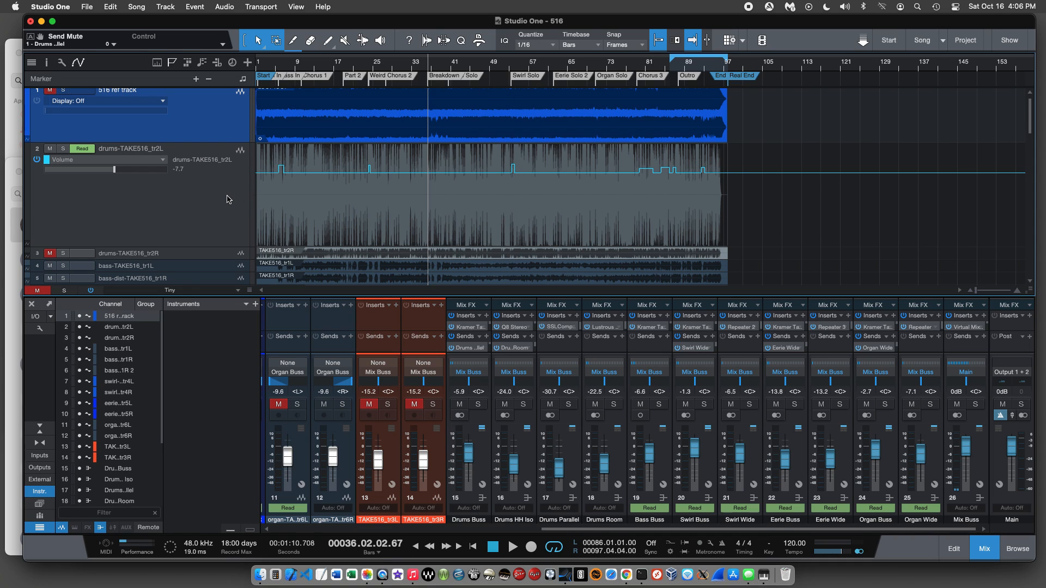
pyautogui.scroll(-2, 216, 198)
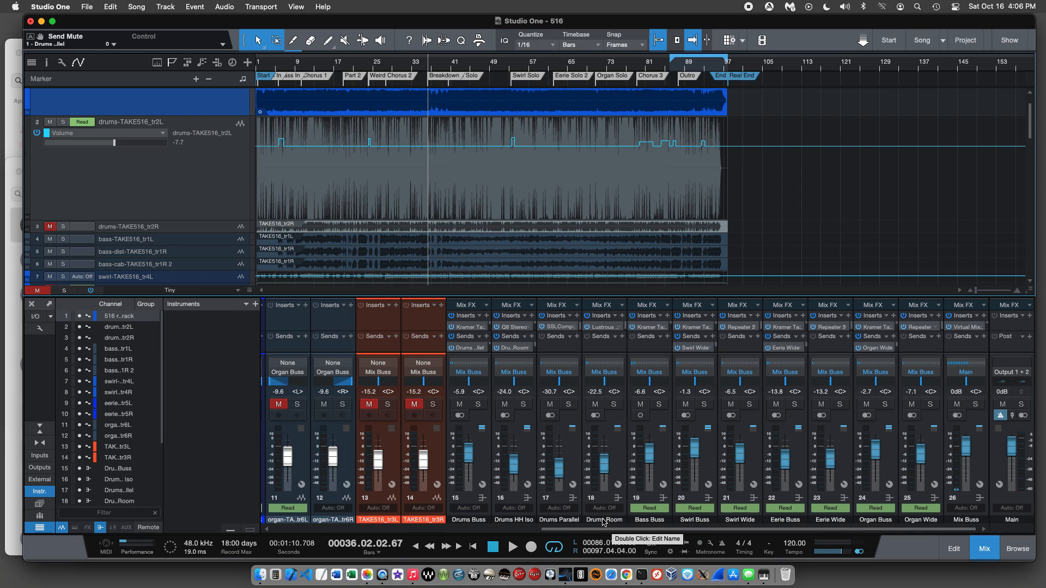
pyautogui.click(654, 522)
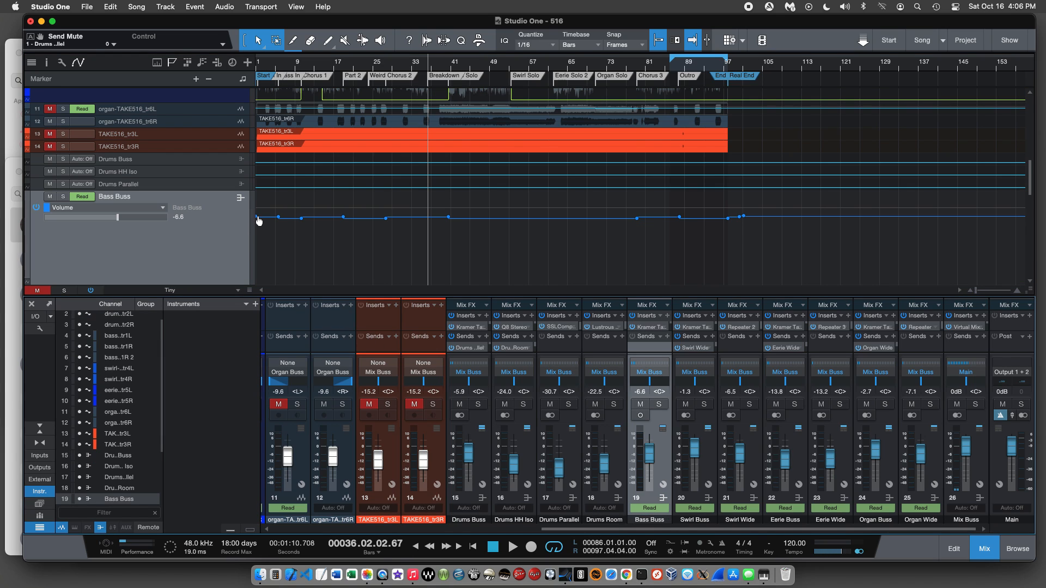
pyautogui.click(124, 210)
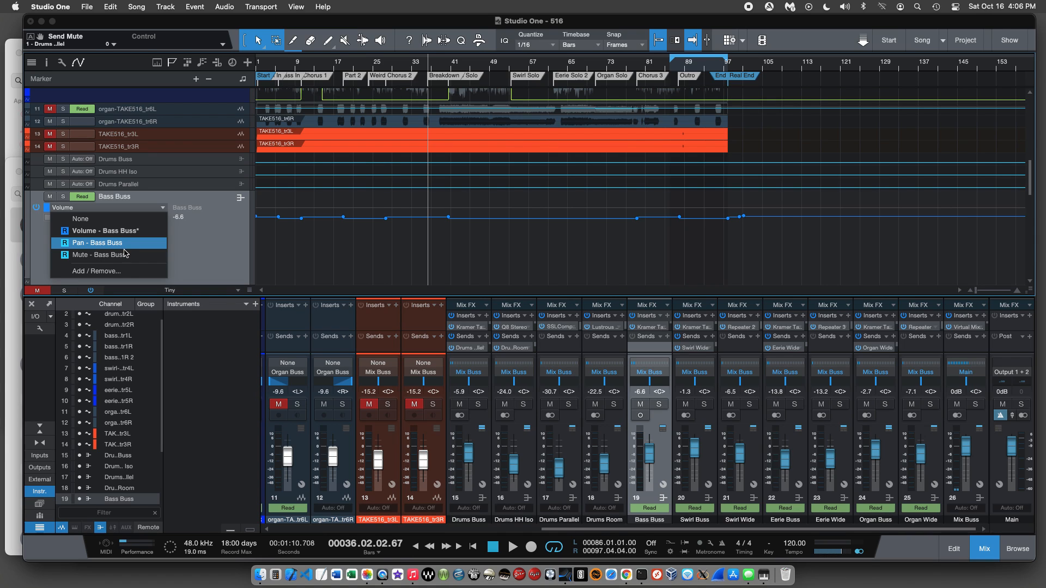
pyautogui.click(190, 259)
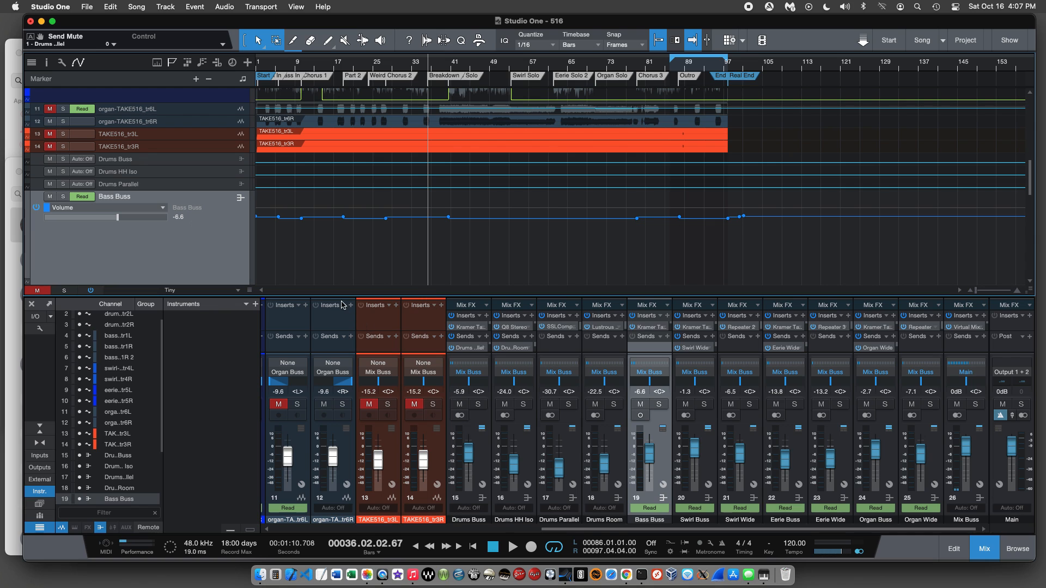
# Select the Swirl Buss track and examine its volume automation across the song.
pyautogui.scroll(4, 186, 156)
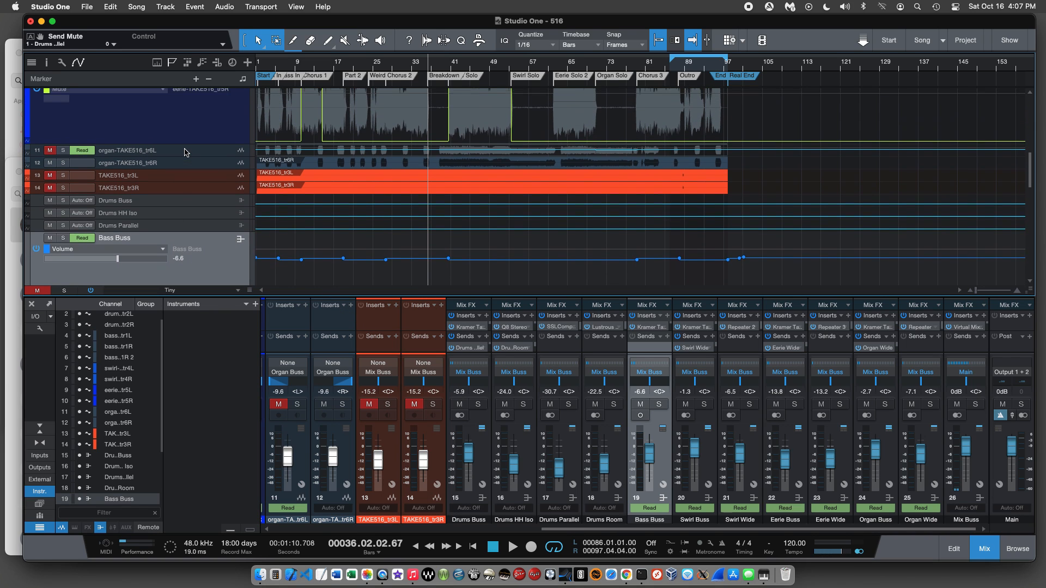
pyautogui.scroll(-7, 185, 157)
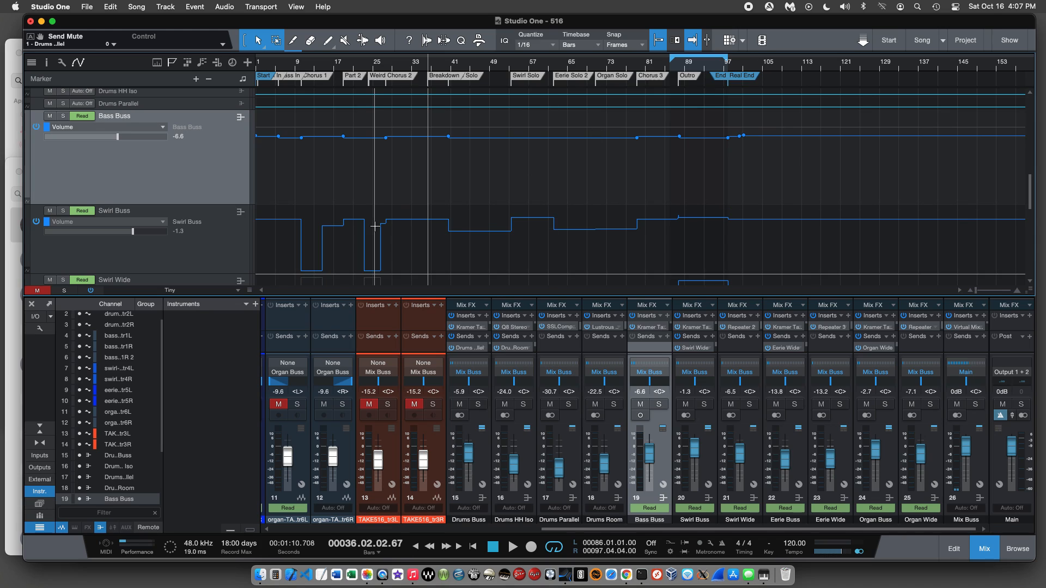
pyautogui.click(213, 261)
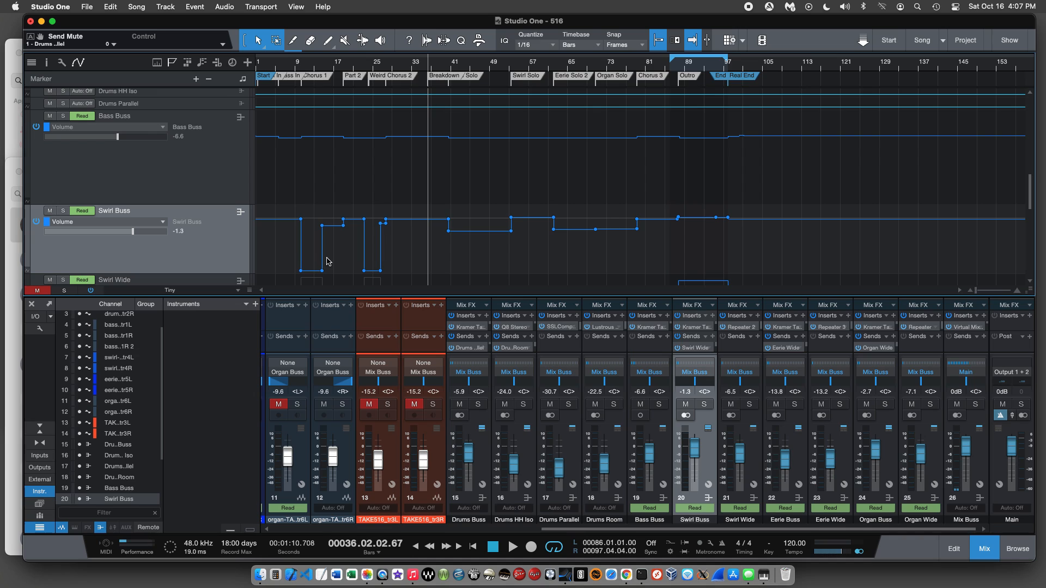
pyautogui.moveTo(382, 275)
# Examine the volume automation of Swirl Wide, Eerie Buss, Eerie Wide, Organ Buss and Organ Wide.
pyautogui.scroll(-4, 233, 250)
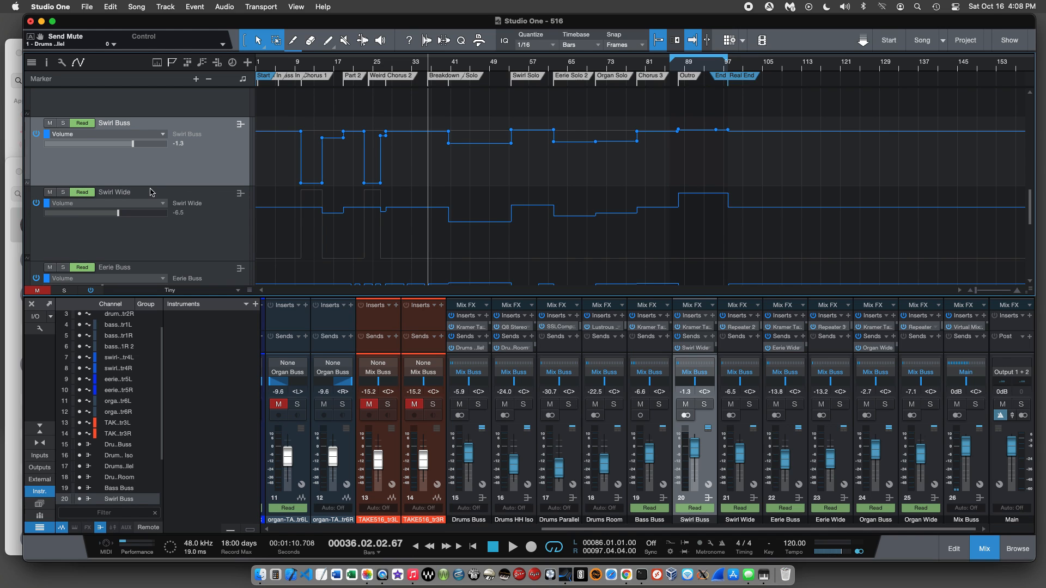
pyautogui.scroll(-5, 151, 193)
pyautogui.scroll(2, 184, 197)
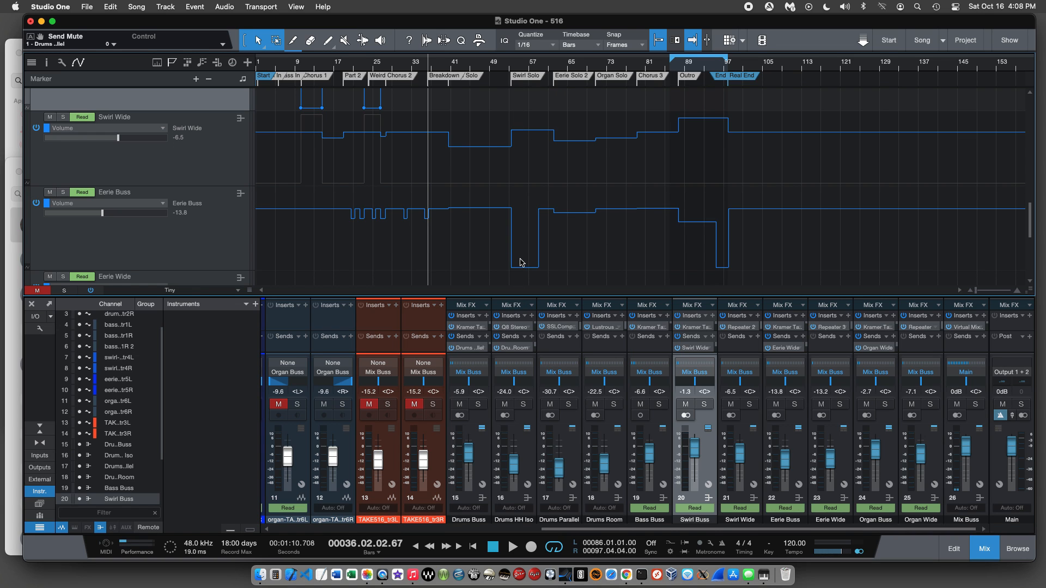
pyautogui.scroll(-1, 171, 225)
pyautogui.scroll(-6, 172, 225)
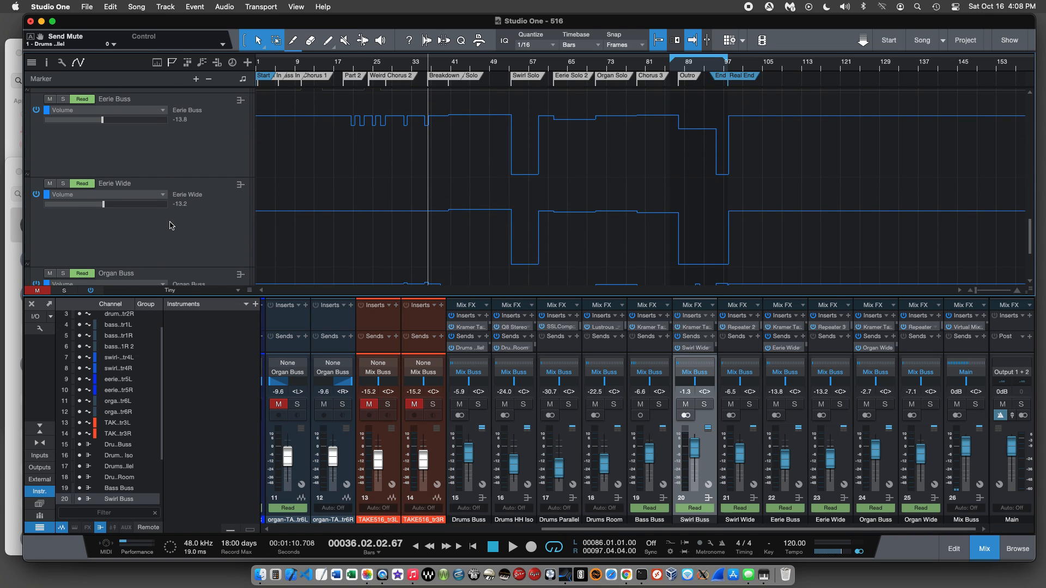
pyautogui.scroll(-1, 171, 225)
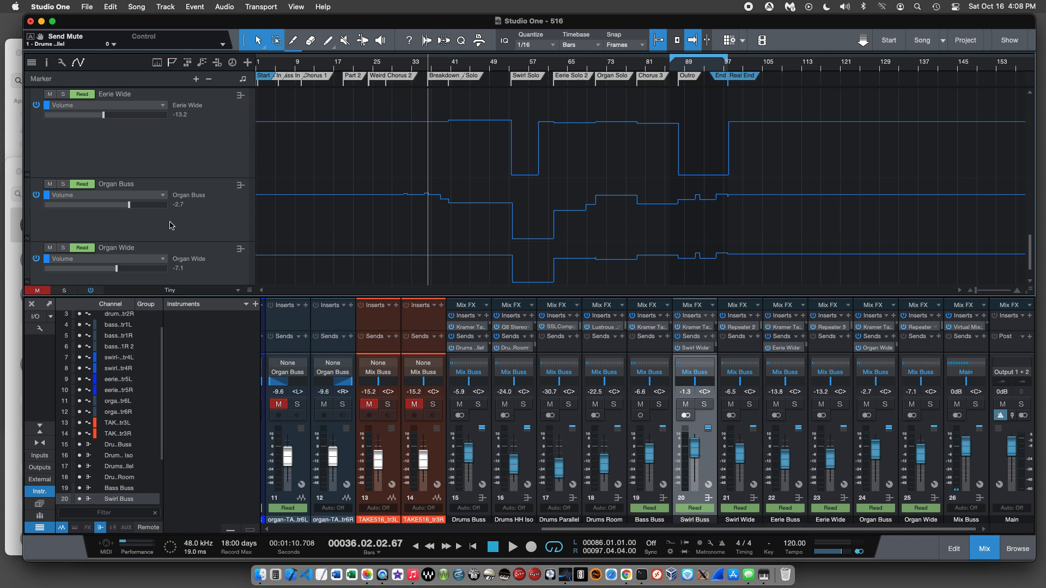
# Examine the mute automation on the eerie-TAKE516_tr5L and eerie-TAKE516_tr5R tracks.
pyautogui.scroll(10, 172, 225)
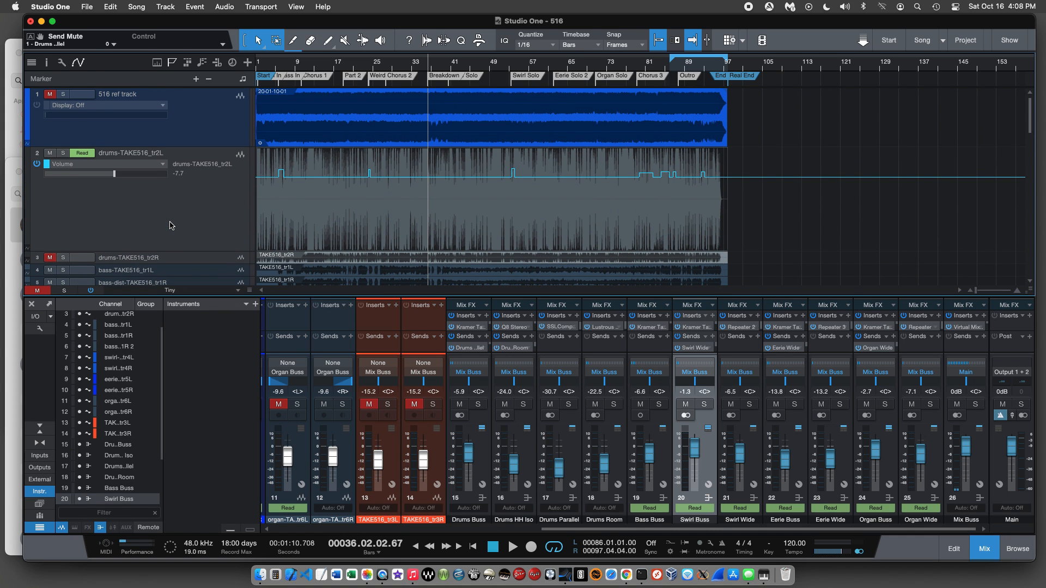
pyautogui.scroll(-5, 172, 225)
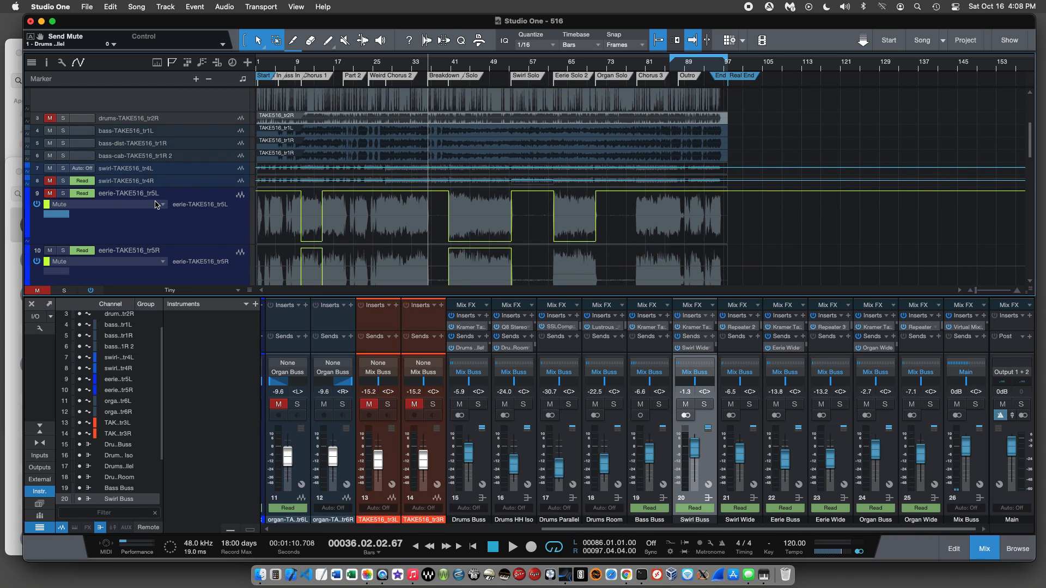
pyautogui.click(92, 229)
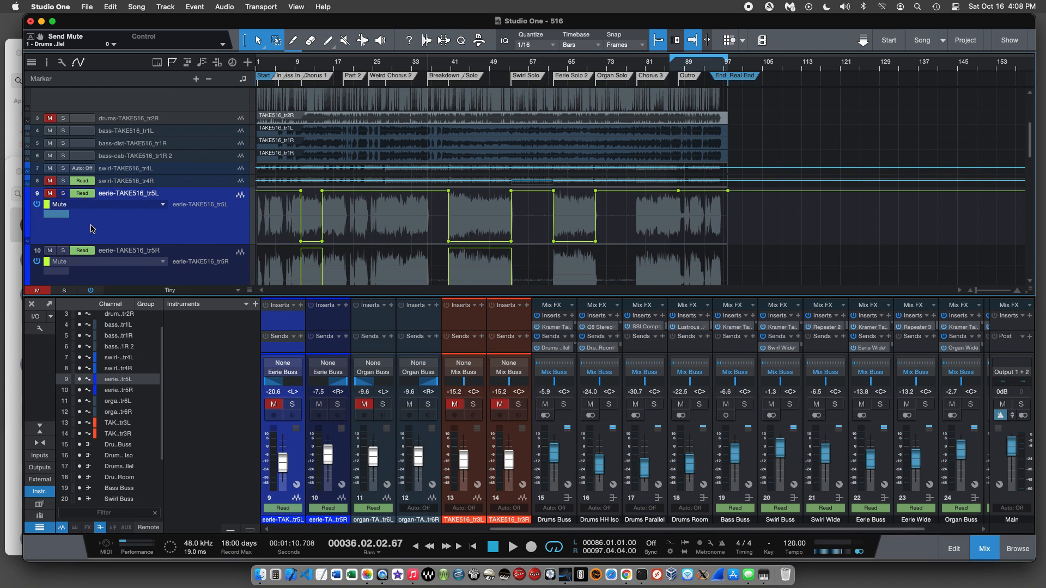
pyautogui.click(136, 279)
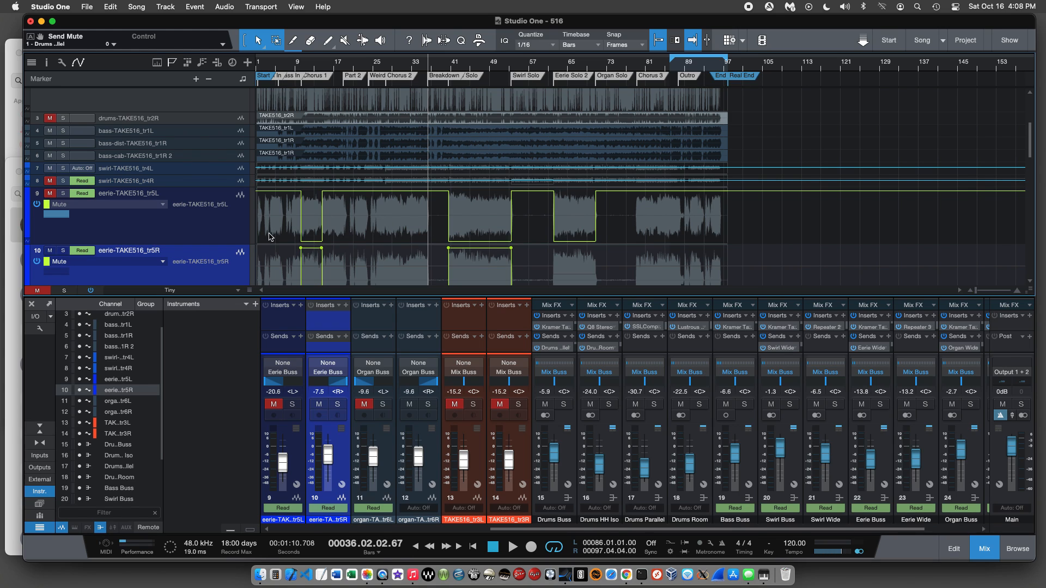
# Enlarge the swirl-TAKE516_tr4L track, place the playhead at the Swirl Solo marker, and check the track's available automation parameters.
pyautogui.click(176, 170)
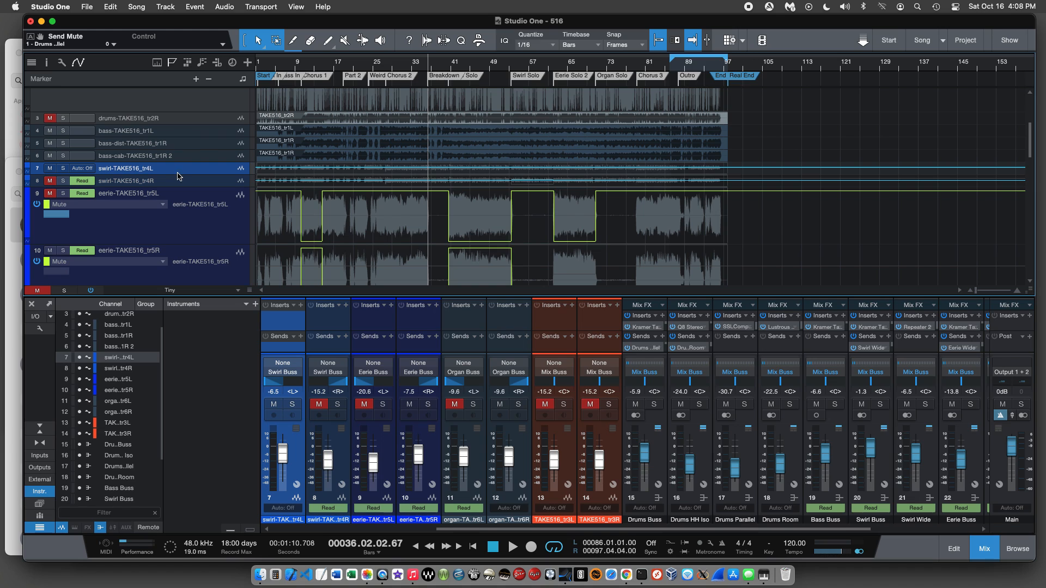
pyautogui.moveTo(177, 174); pyautogui.dragTo(177, 275)
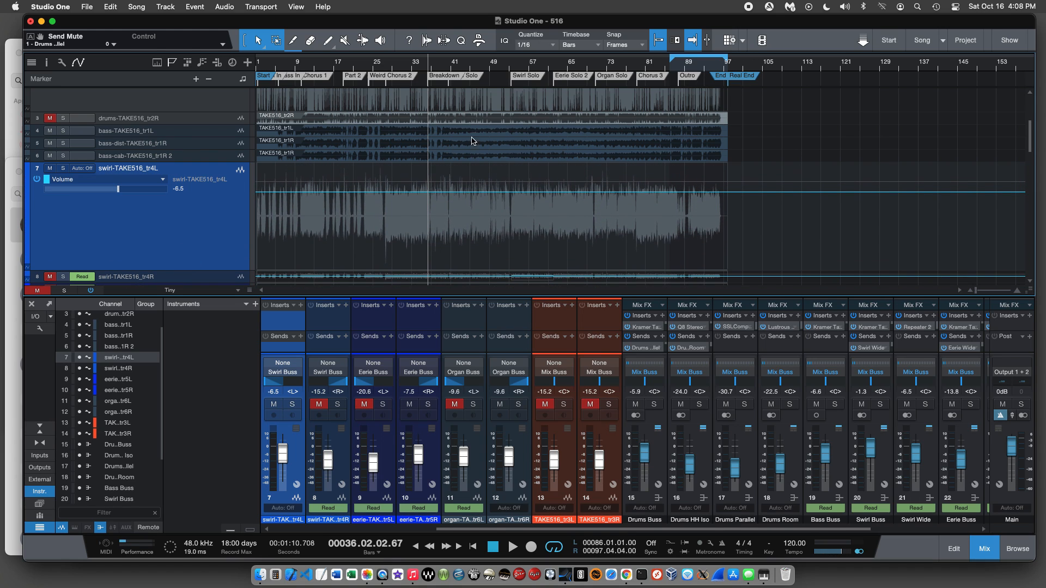
pyautogui.click(512, 67)
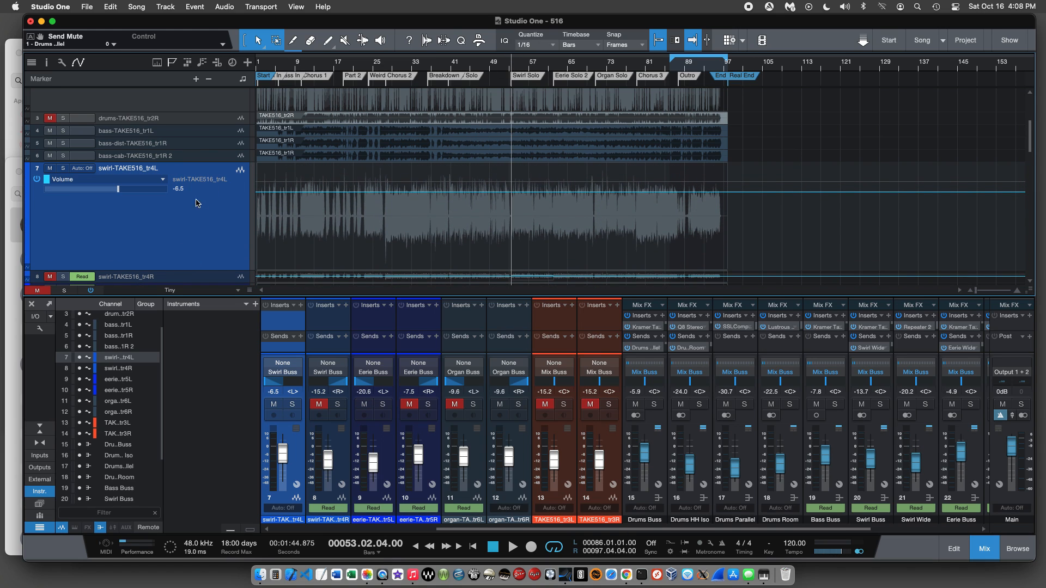
pyautogui.click(153, 179)
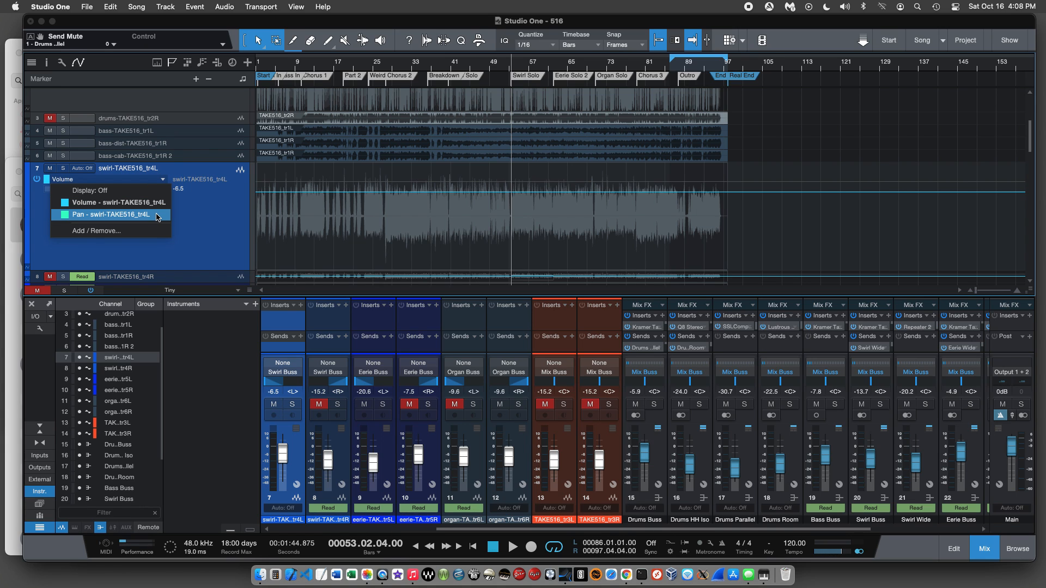
pyautogui.click(192, 217)
# Enlarge the swirl-TAKE516_tr4R track and display its Mute automation.
pyautogui.scroll(-5, 191, 217)
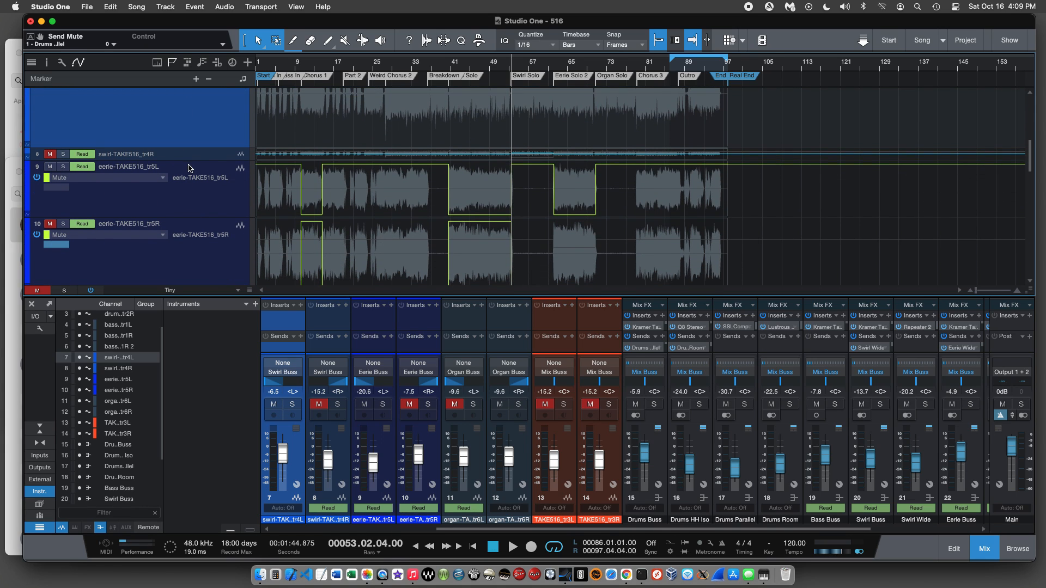
pyautogui.moveTo(191, 162); pyautogui.dragTo(194, 280)
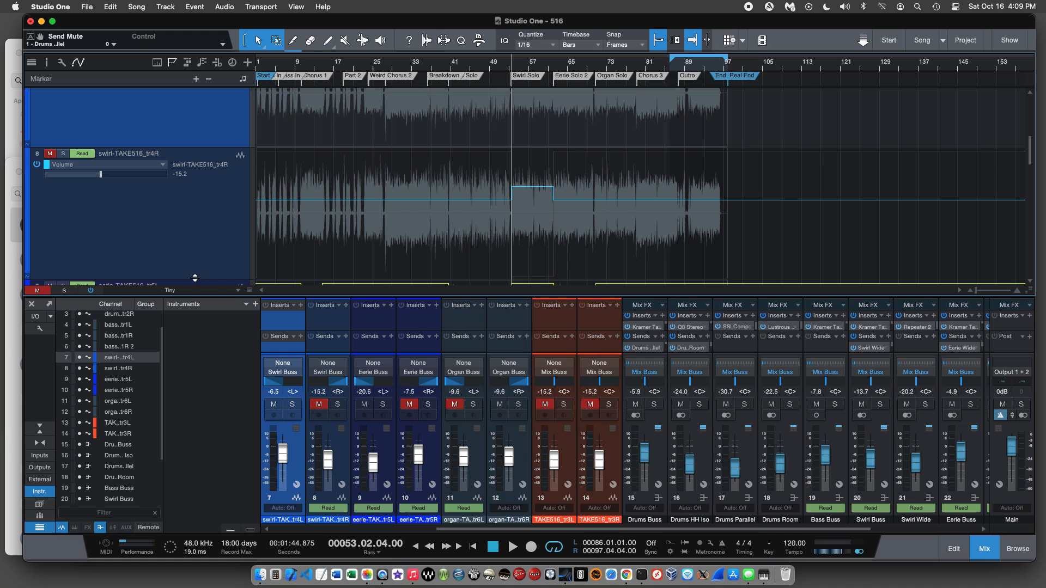
pyautogui.click(137, 165)
pyautogui.click(138, 215)
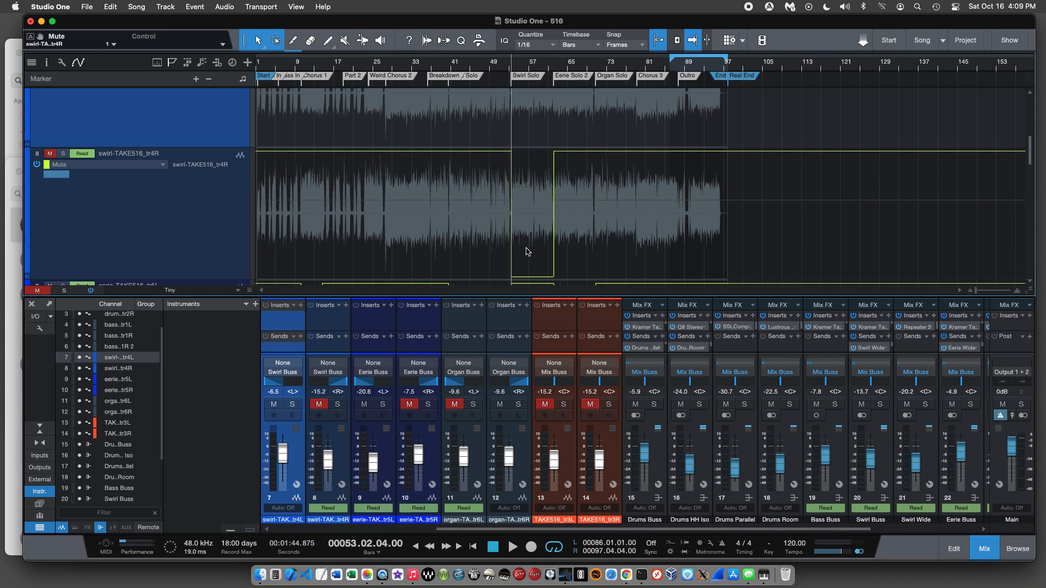
# Play the mix from just before the Swirl Solo into Eerie Solo 2, and return the playhead to the song start.
pyautogui.click(509, 65)
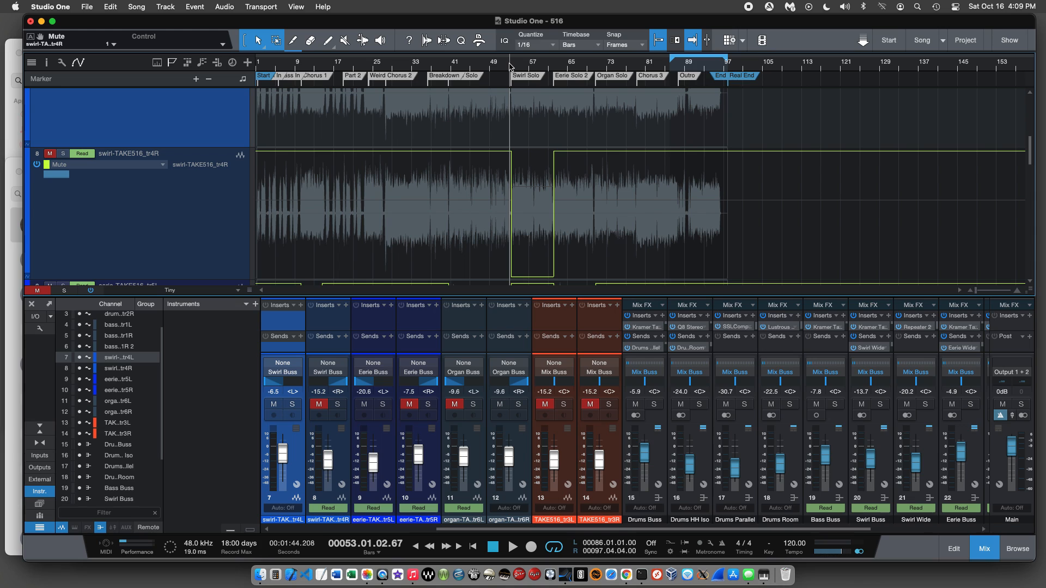
pyautogui.press('space')
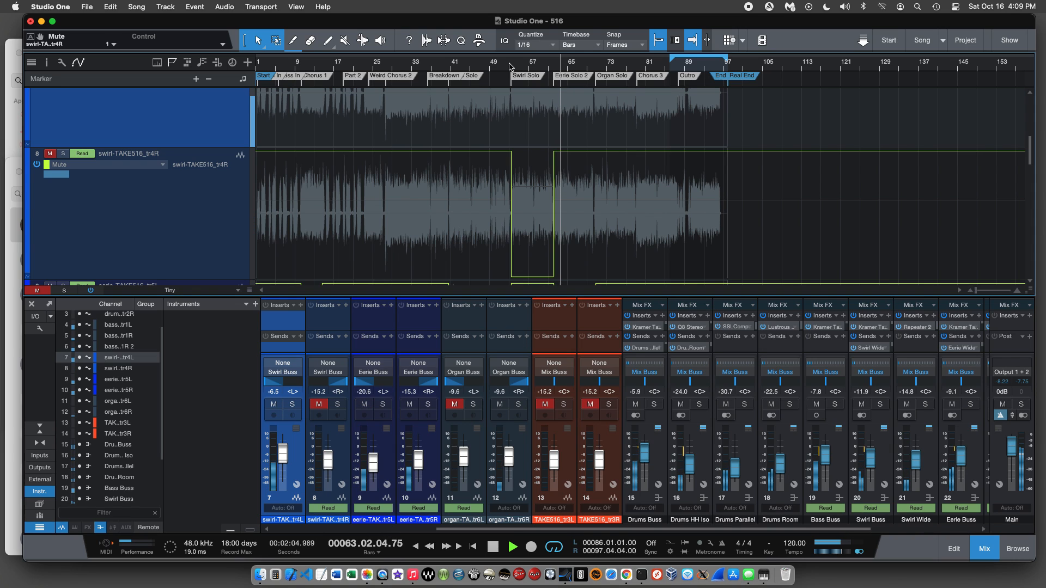
pyautogui.press('space')
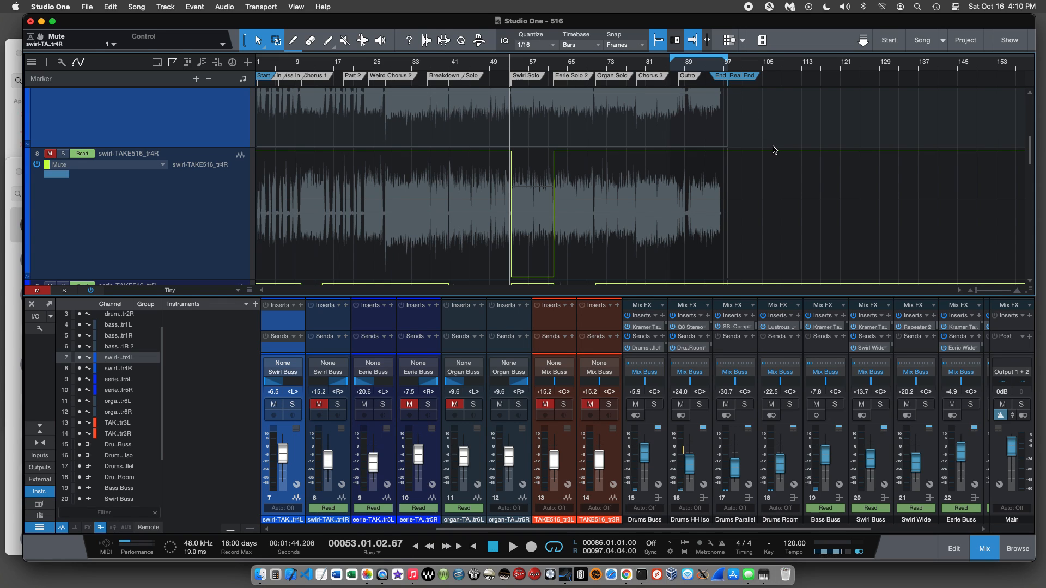
pyautogui.click(475, 548)
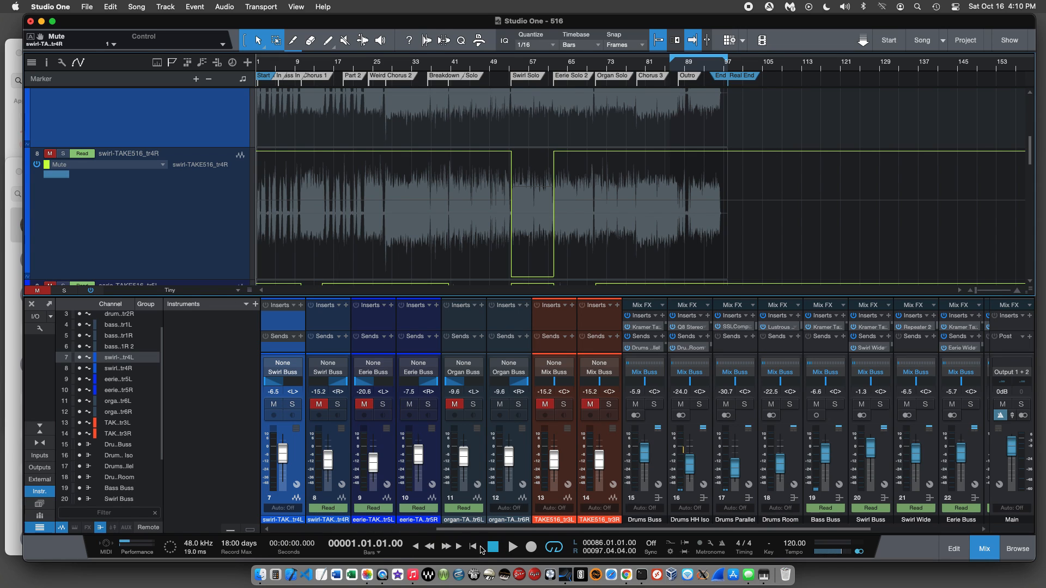